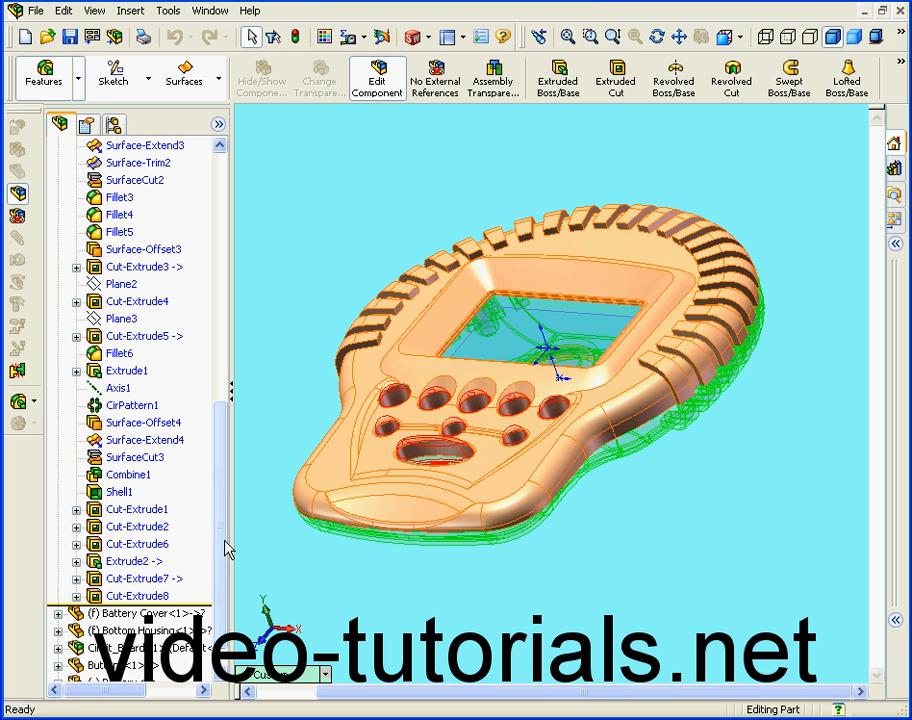
- Offset the sloped face of the screen recess in the top housing by 0.50 mm with the direction reversed
{"action": "left_click", "coordinate": [447, 330]}
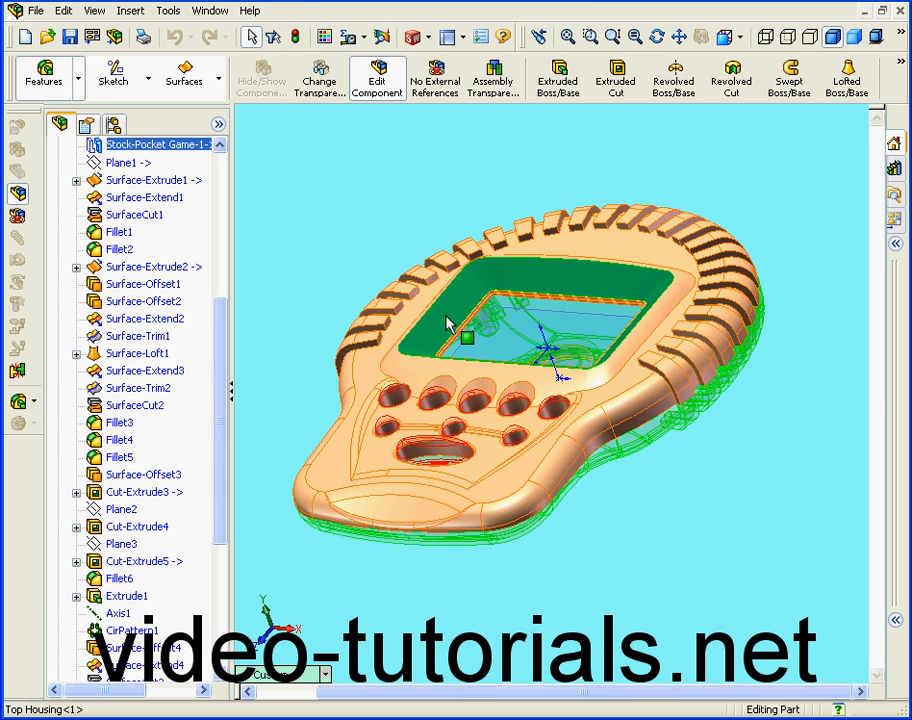
{"action": "left_click", "coordinate": [184, 78]}
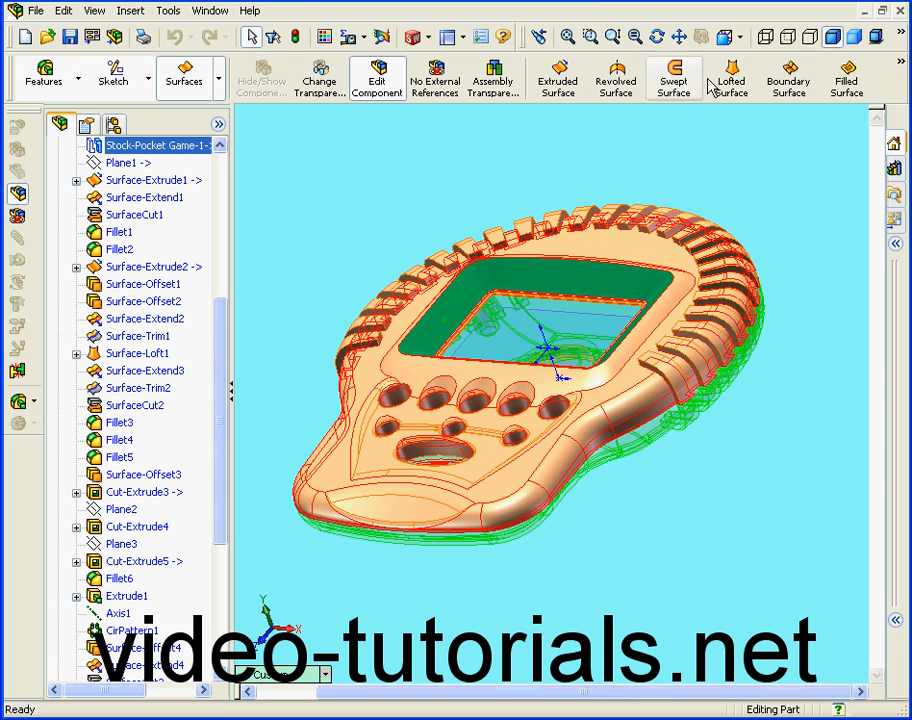
{"action": "left_click", "coordinate": [902, 66]}
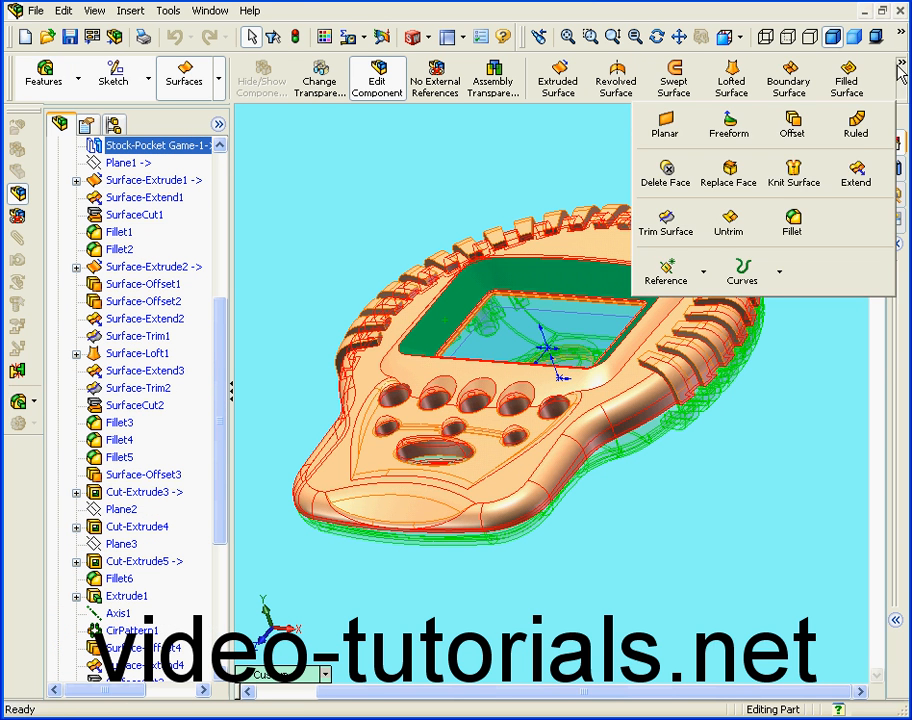
{"action": "left_click", "coordinate": [816, 152]}
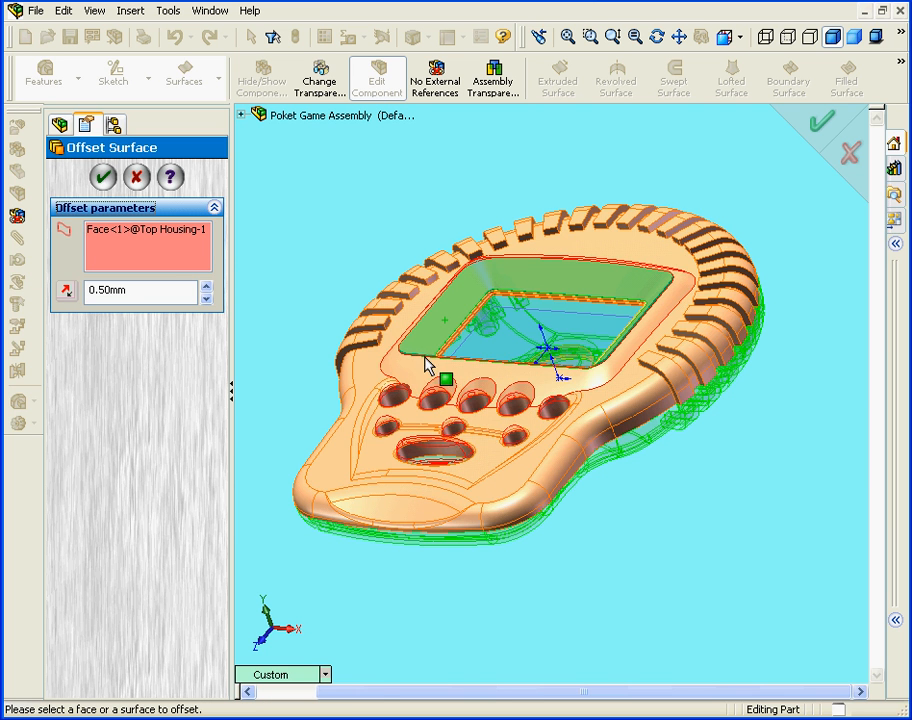
{"action": "scroll", "coordinate": [430, 367], "scroll_direction": "down", "scroll_amount": 5}
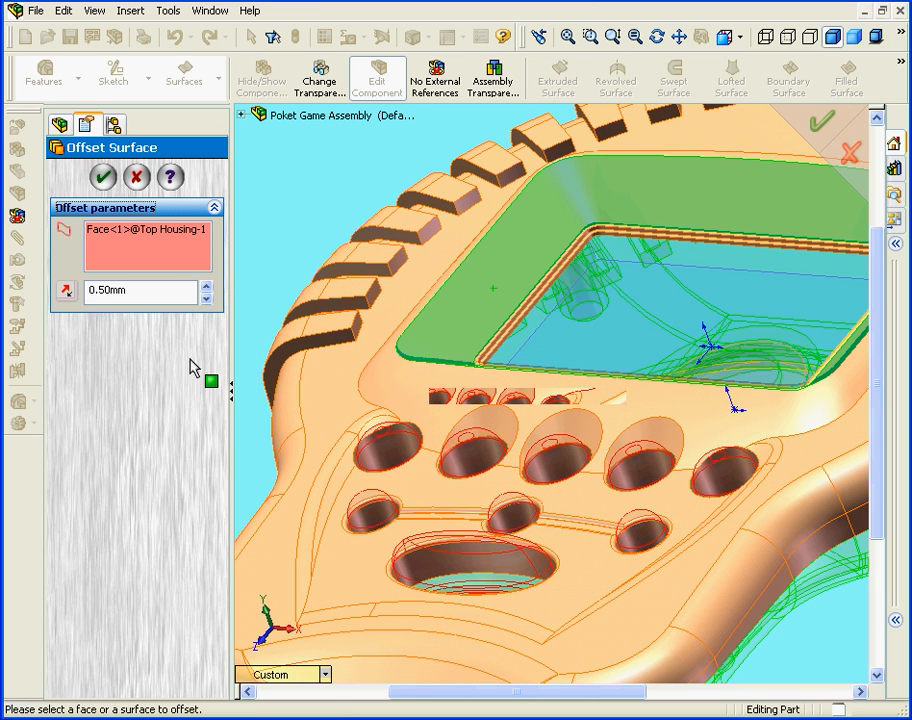
{"action": "left_click", "coordinate": [68, 292]}
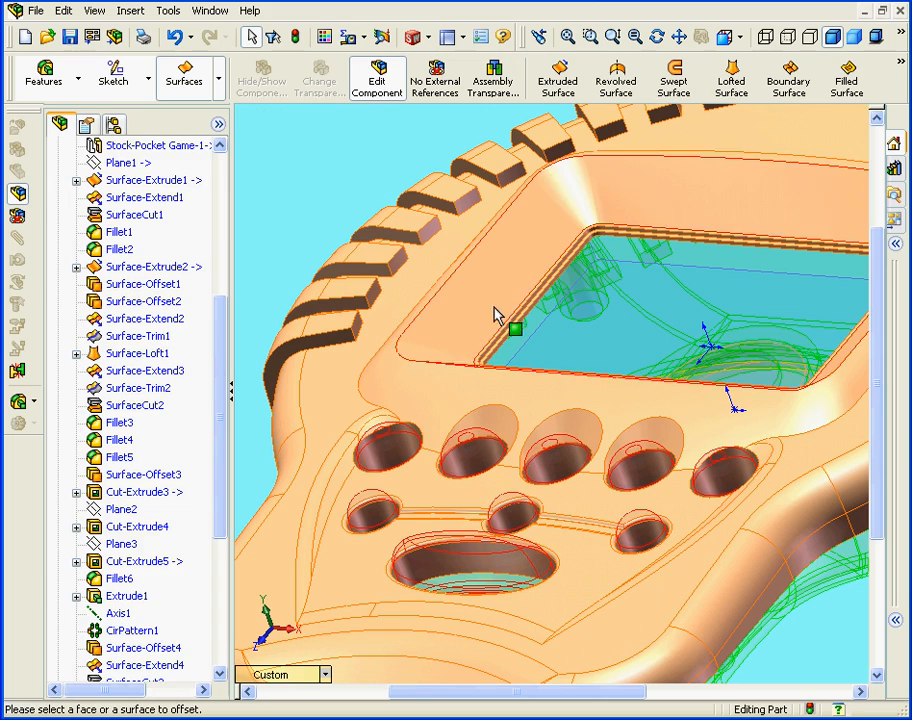
- Replace the preselected surface with the narrow ledge face around the screen opening and offset it by 0.50 mm
{"action": "scroll", "coordinate": [537, 414], "scroll_direction": "down", "scroll_amount": 5}
{"action": "scroll", "coordinate": [511, 403], "scroll_direction": "down", "scroll_amount": 8}
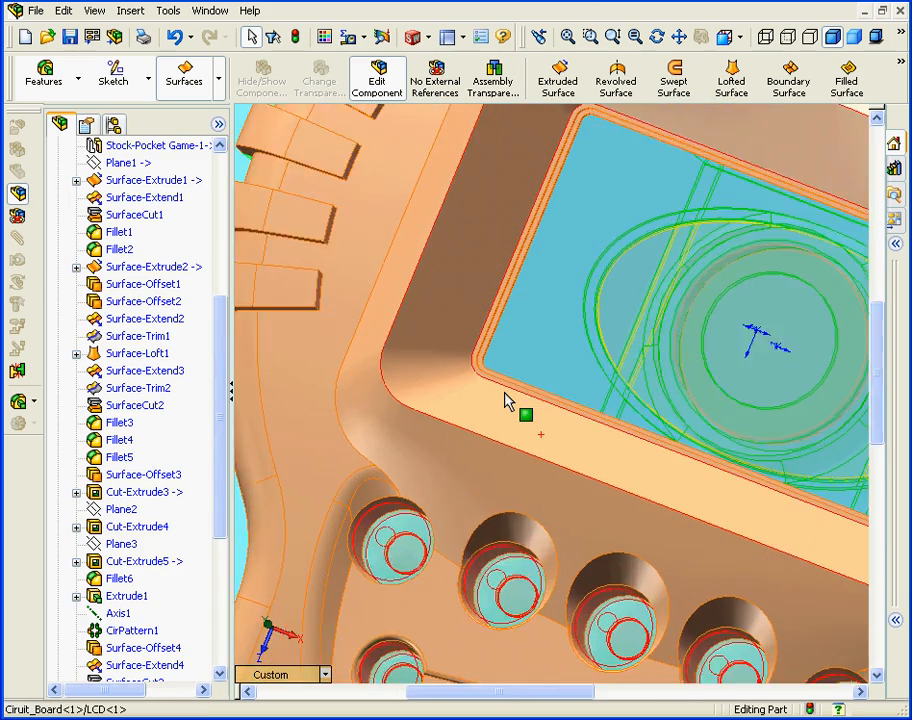
{"action": "left_click", "coordinate": [901, 66]}
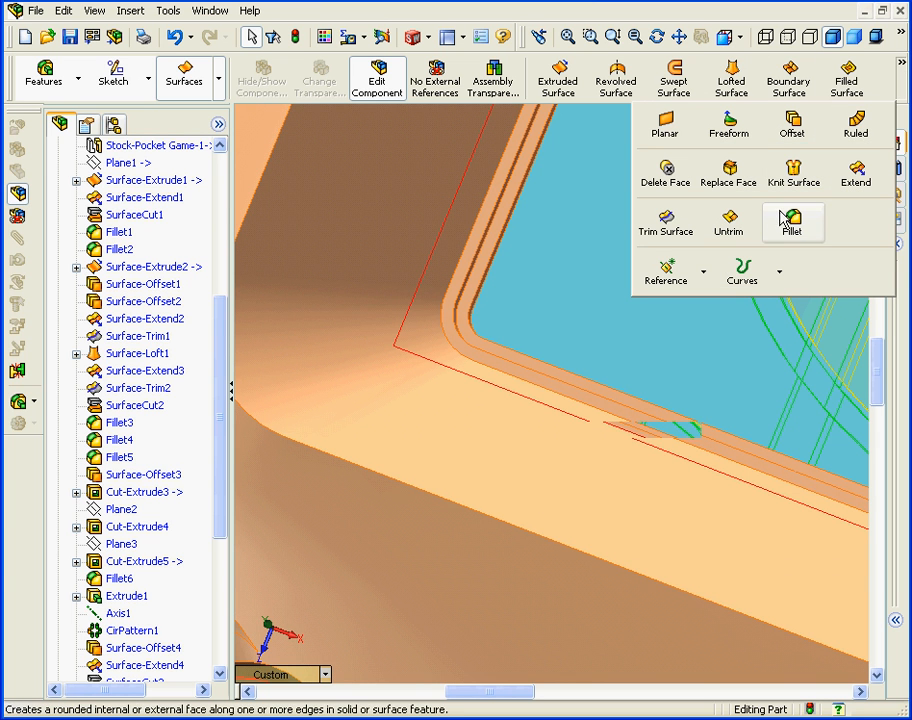
{"action": "left_click", "coordinate": [792, 122]}
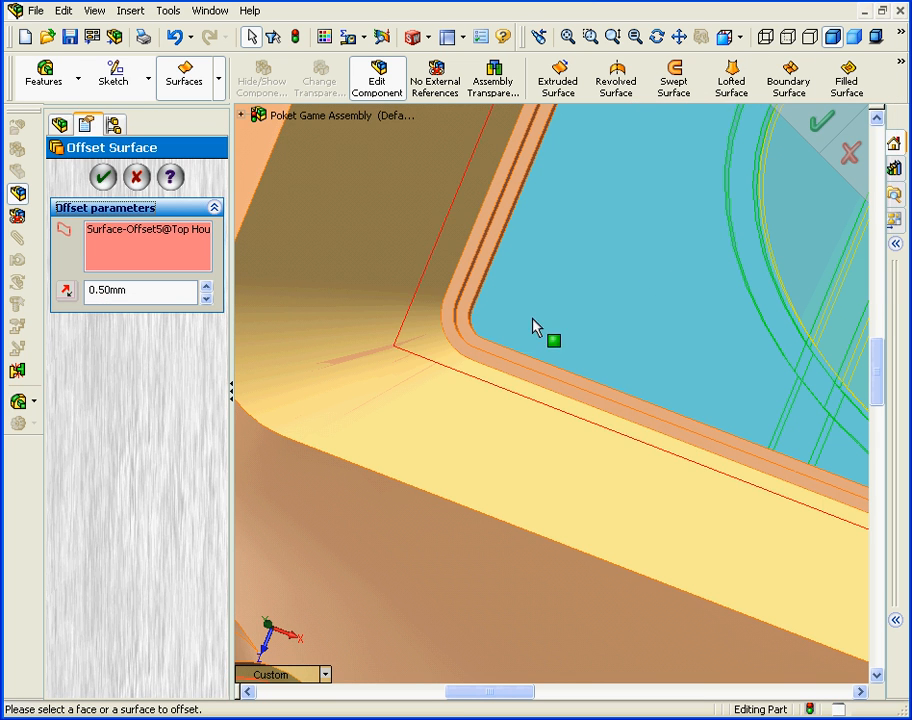
{"action": "left_click", "coordinate": [180, 234]}
{"action": "right_click", "coordinate": [180, 234]}
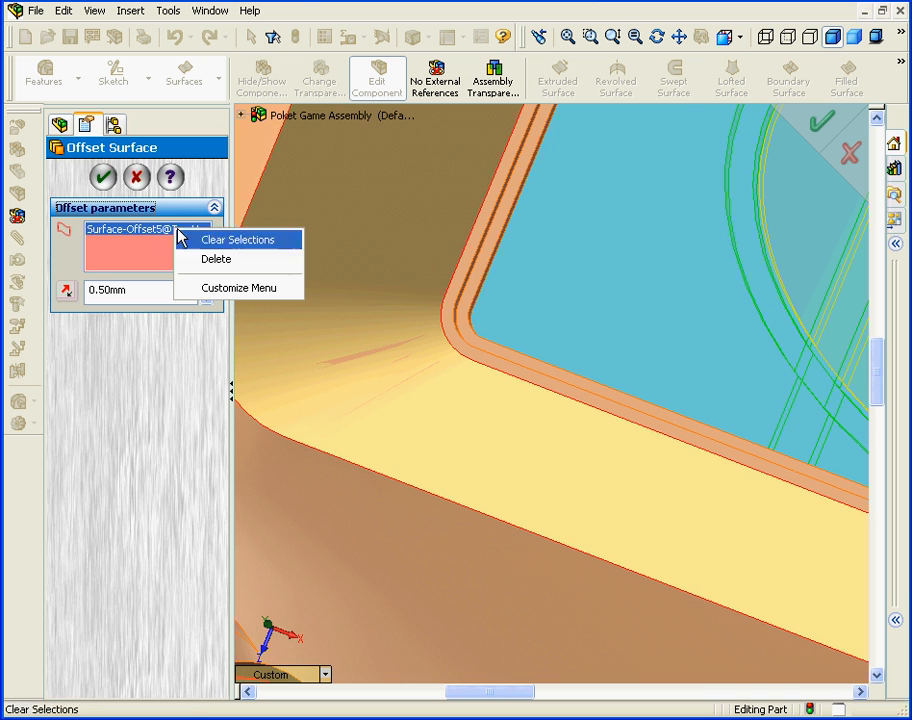
{"action": "left_click", "coordinate": [216, 259]}
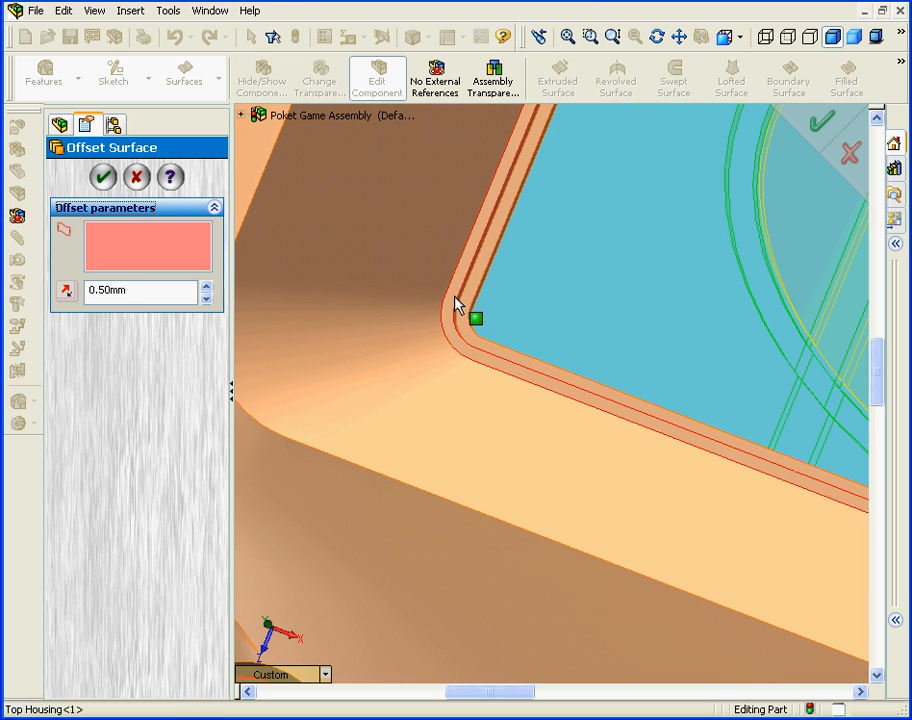
{"action": "left_click", "coordinate": [455, 298]}
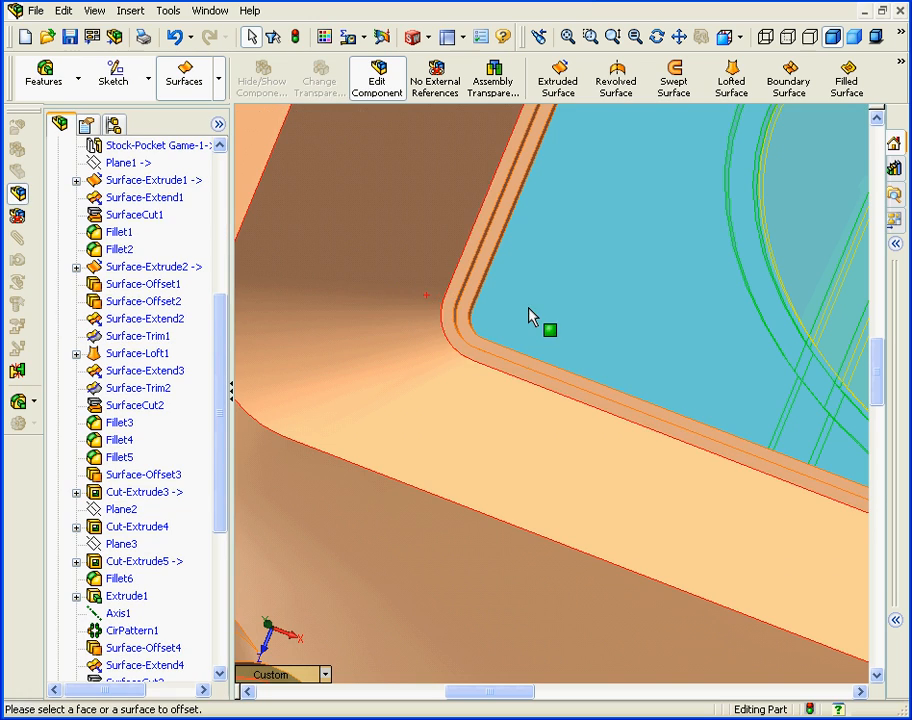
- Hide the top housing's Cut-Extrude8 solid body so that only its surface bodies are shown
{"action": "scroll", "coordinate": [538, 317], "scroll_direction": "up", "scroll_amount": 10}
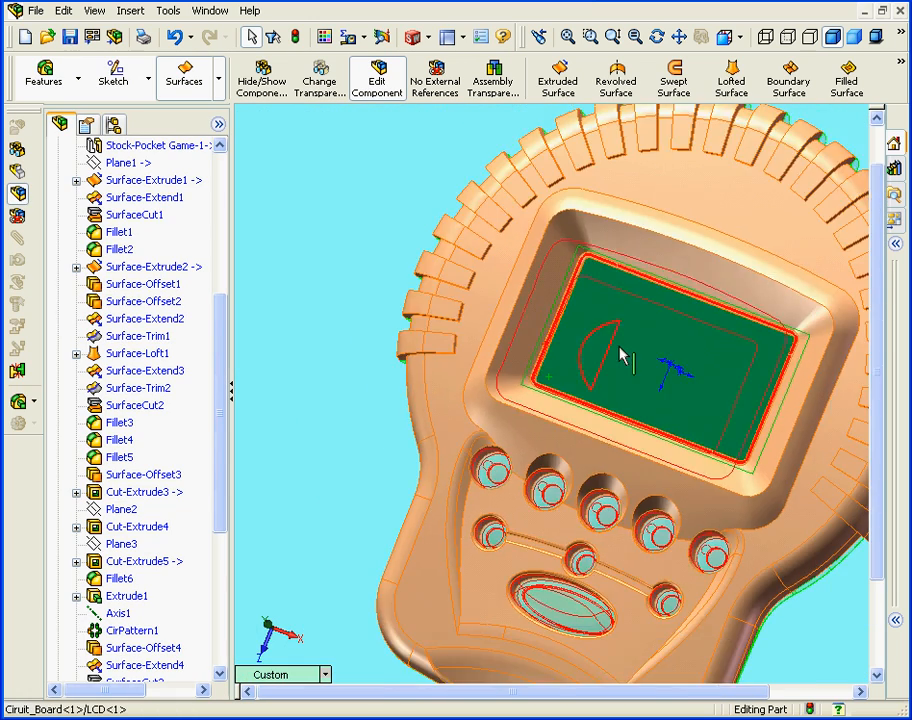
{"action": "middle_click_drag", "start_coordinate": [620, 355], "coordinate": [633, 330]}
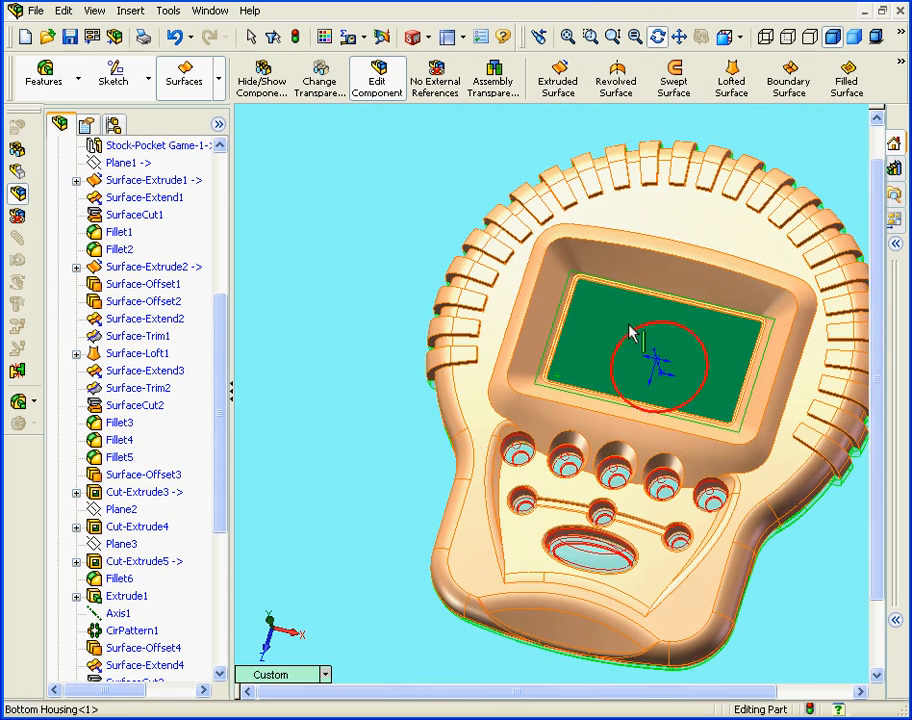
{"action": "left_click_drag", "start_coordinate": [226, 397], "coordinate": [228, 301]}
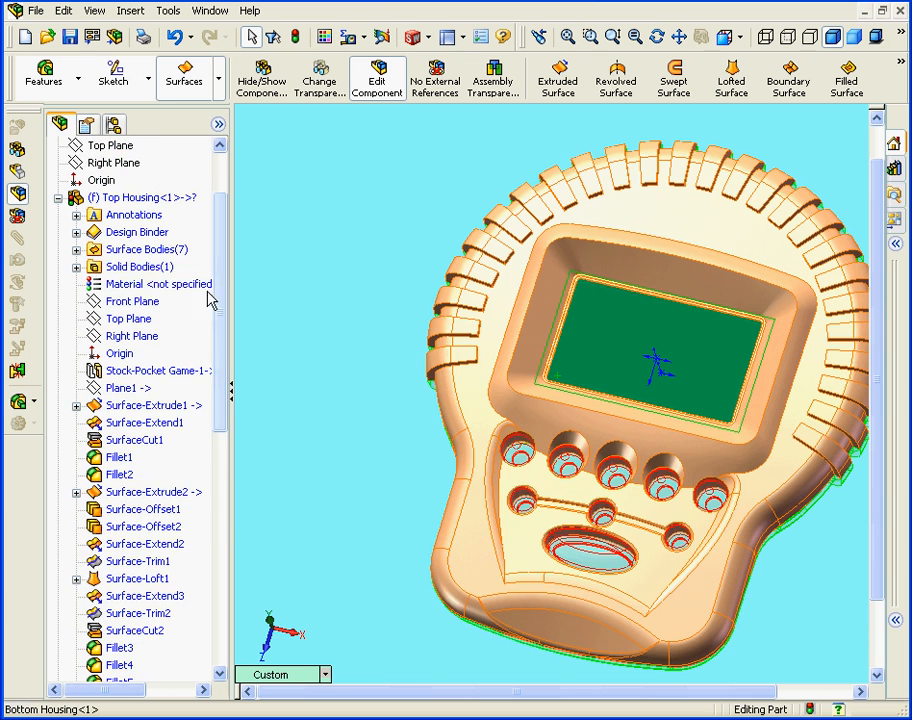
{"action": "left_click", "coordinate": [120, 268]}
{"action": "left_click", "coordinate": [76, 267]}
{"action": "left_click", "coordinate": [140, 287]}
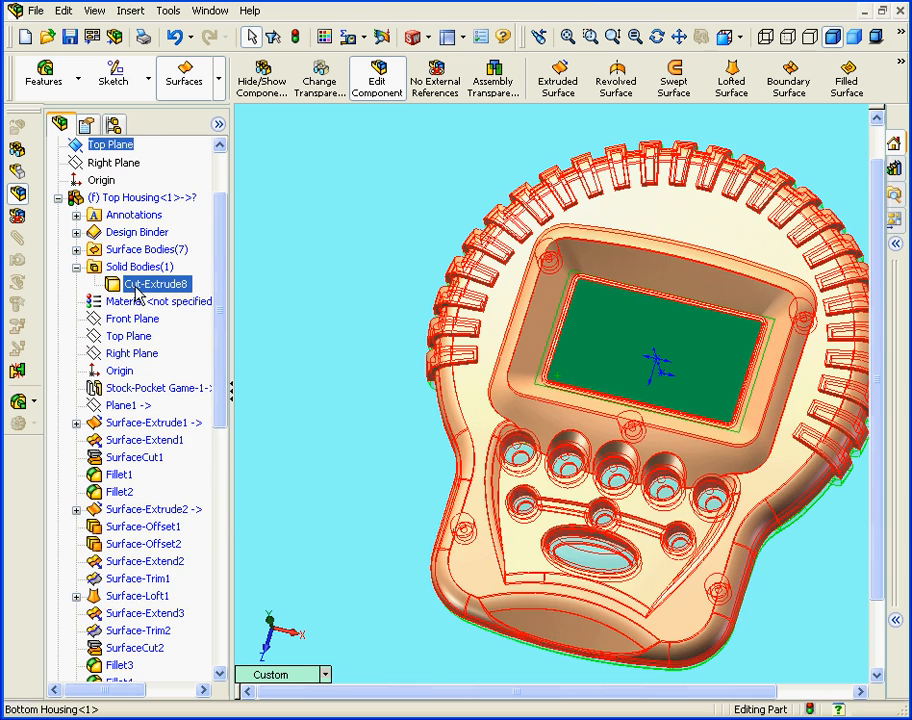
{"action": "right_click", "coordinate": [137, 289]}
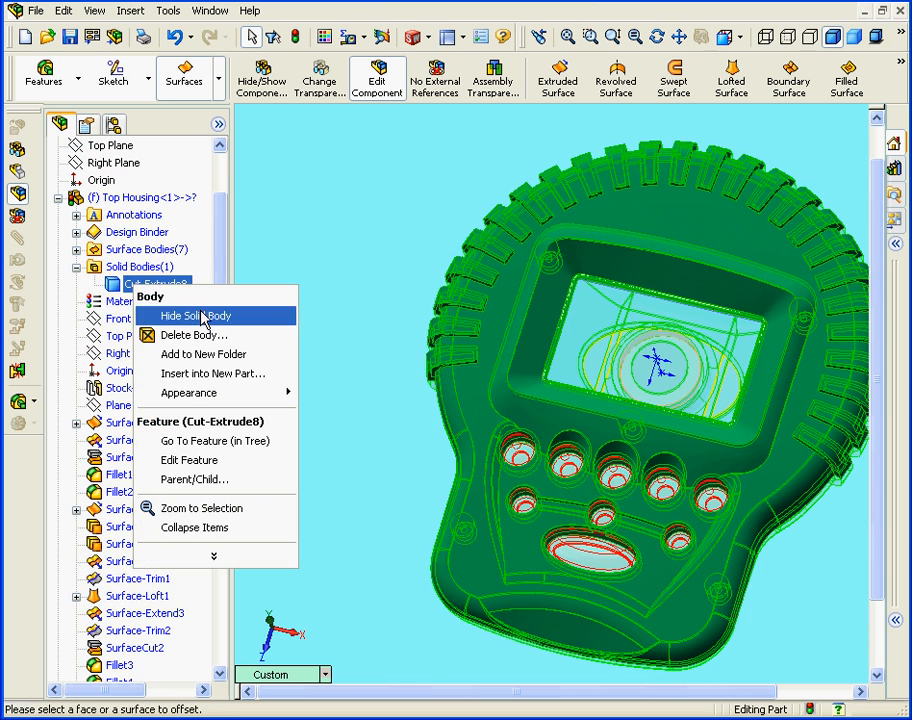
{"action": "left_click", "coordinate": [204, 316]}
- Extend the outer edge of the offset ledge surface up to the sloped recess offset surface, using the Same surface type
{"action": "scroll", "coordinate": [570, 360], "scroll_direction": "down", "scroll_amount": 5}
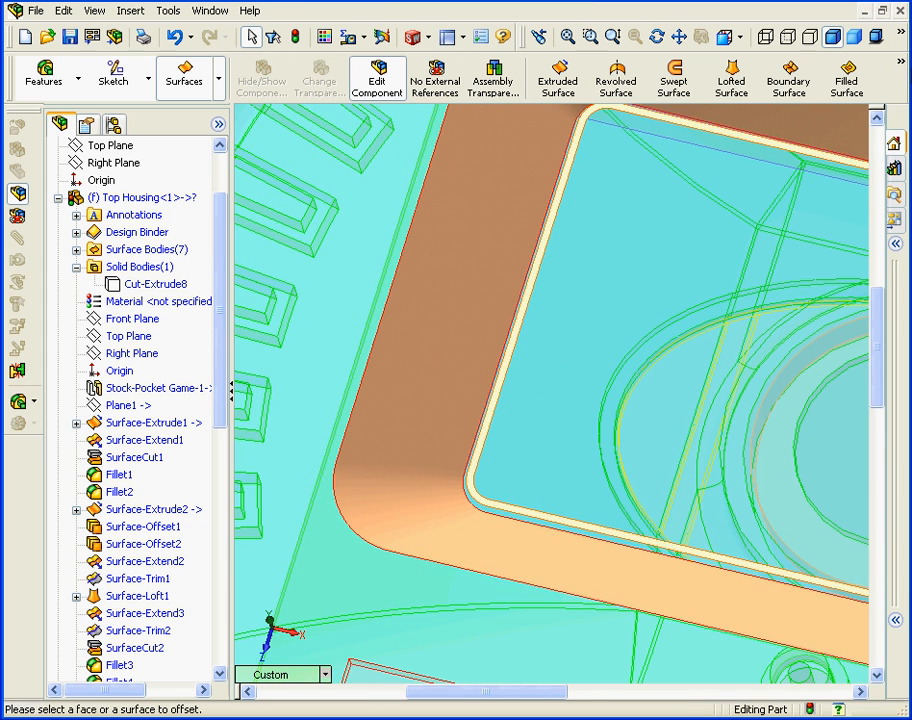
{"action": "left_click", "coordinate": [900, 63]}
{"action": "left_click", "coordinate": [860, 178]}
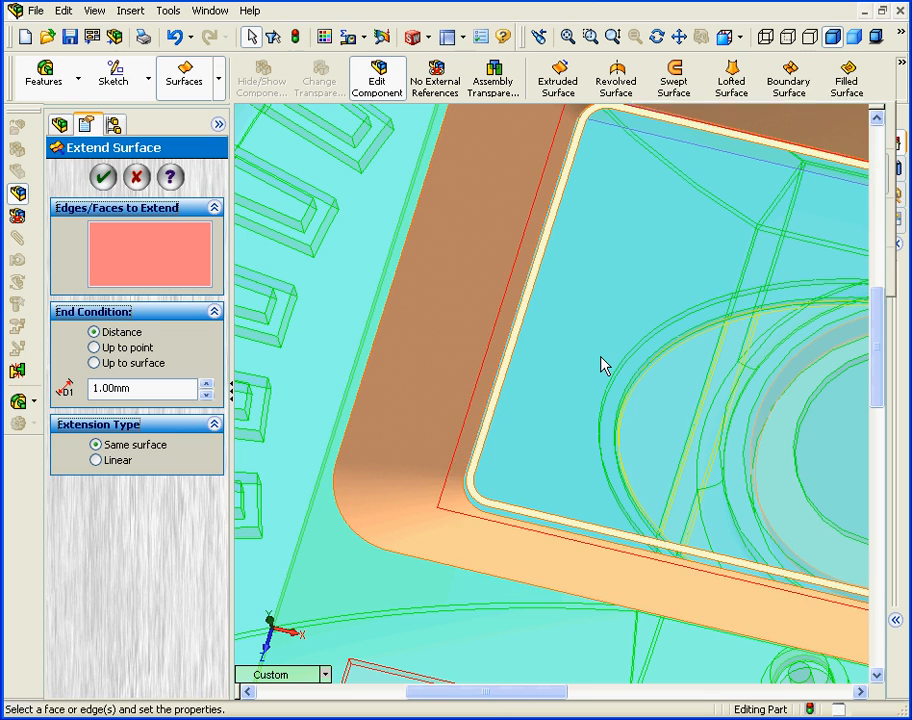
{"action": "left_click", "coordinate": [470, 497]}
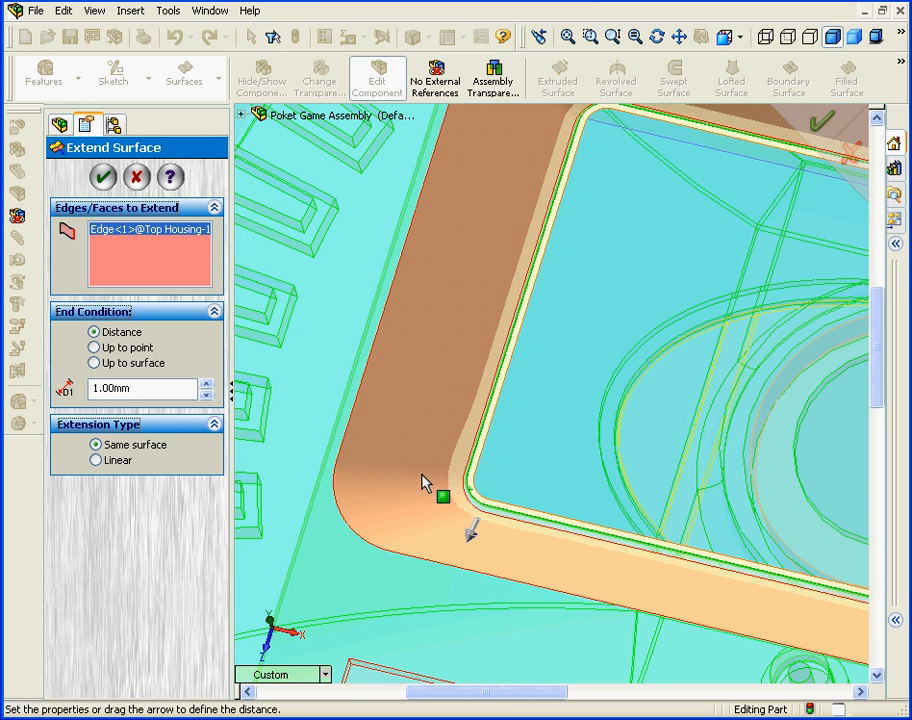
{"action": "left_click", "coordinate": [94, 364]}
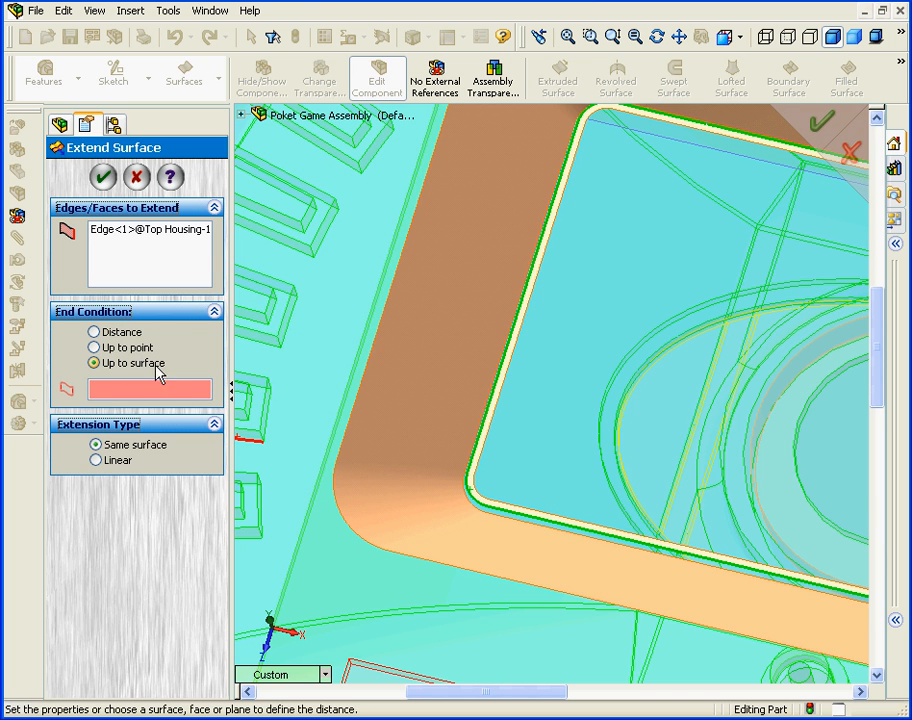
{"action": "left_click", "coordinate": [446, 406]}
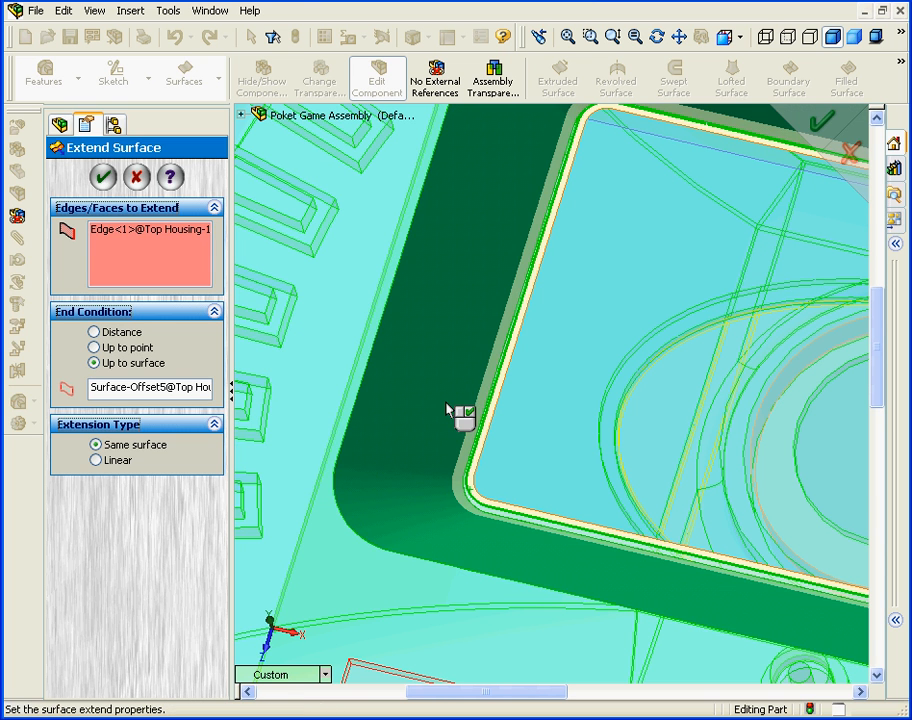
{"action": "left_click", "coordinate": [105, 180]}
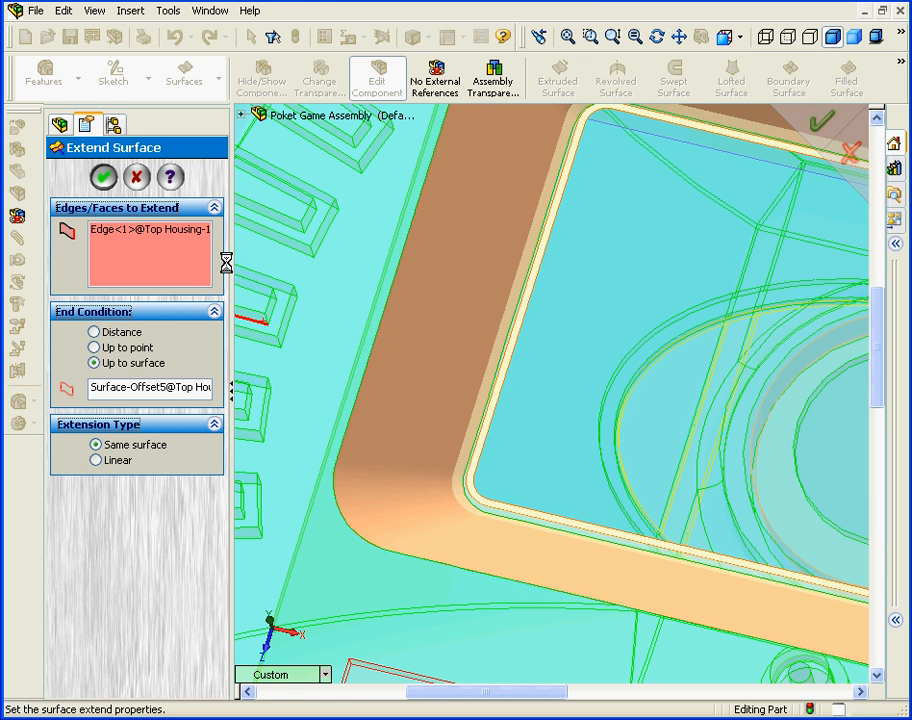
- Create a planar surface bounded by the inner edge of the extended ledge surface to close the screen opening
{"action": "left_click", "coordinate": [900, 64]}
{"action": "left_click", "coordinate": [660, 140]}
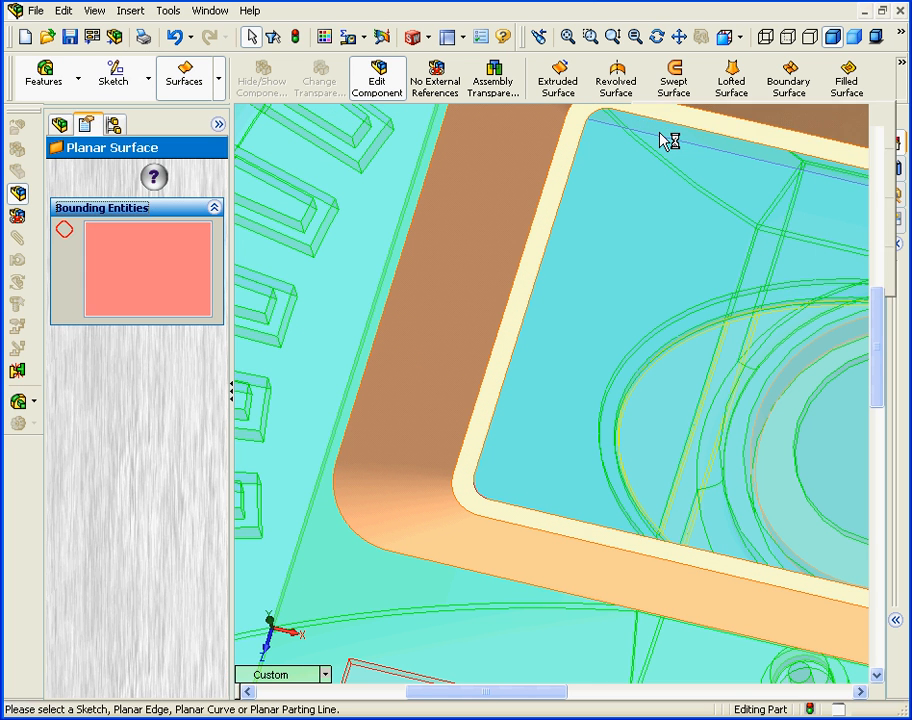
{"action": "left_click", "coordinate": [516, 358]}
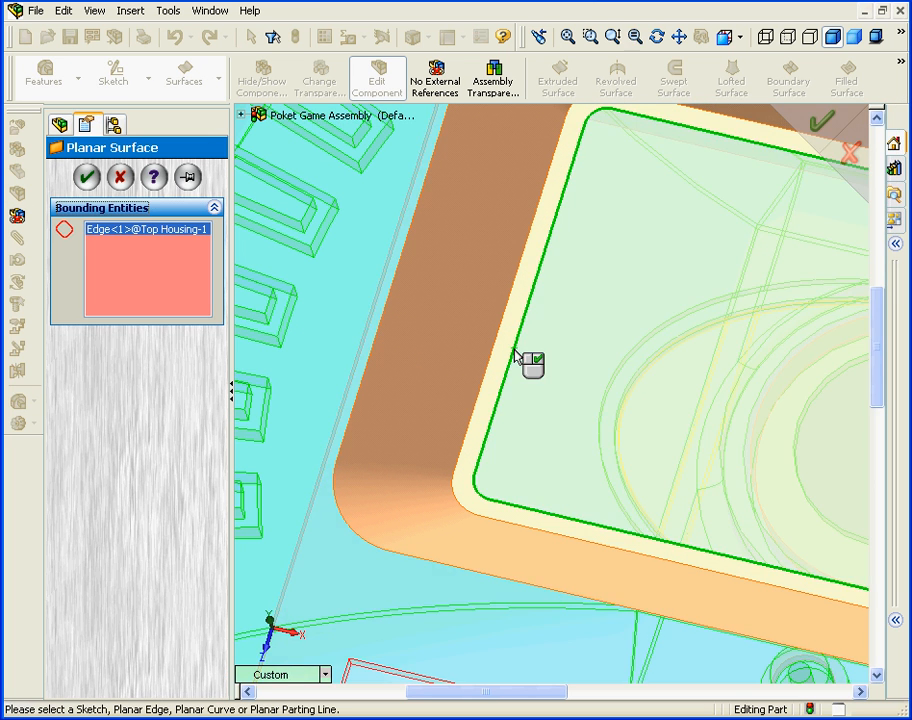
{"action": "left_click", "coordinate": [120, 184]}
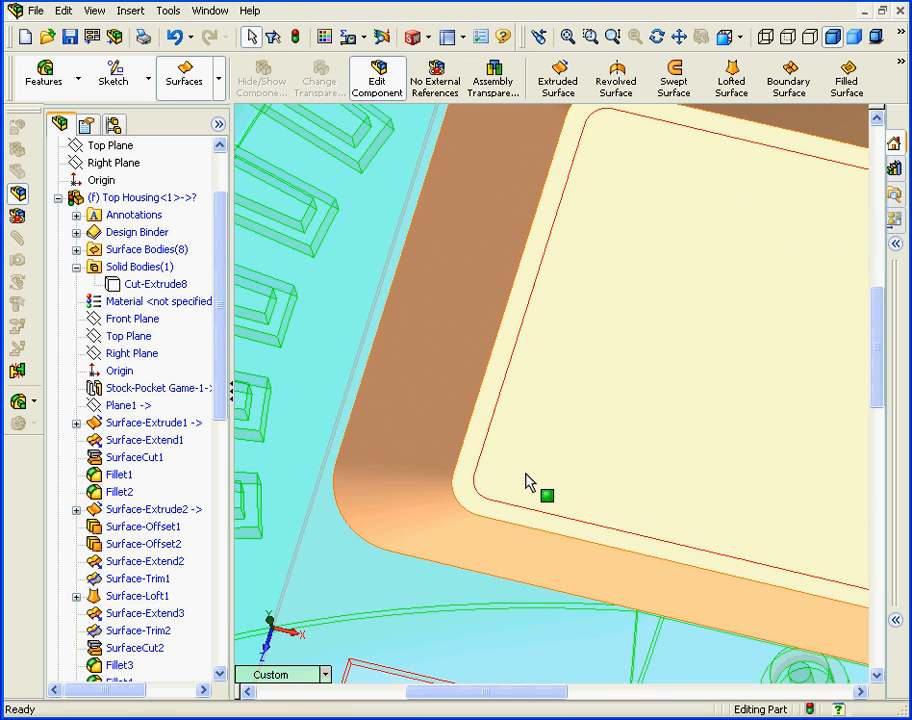
- Knit the planar surface and the extended ledge surface together without forming a solid
{"action": "left_click", "coordinate": [901, 64]}
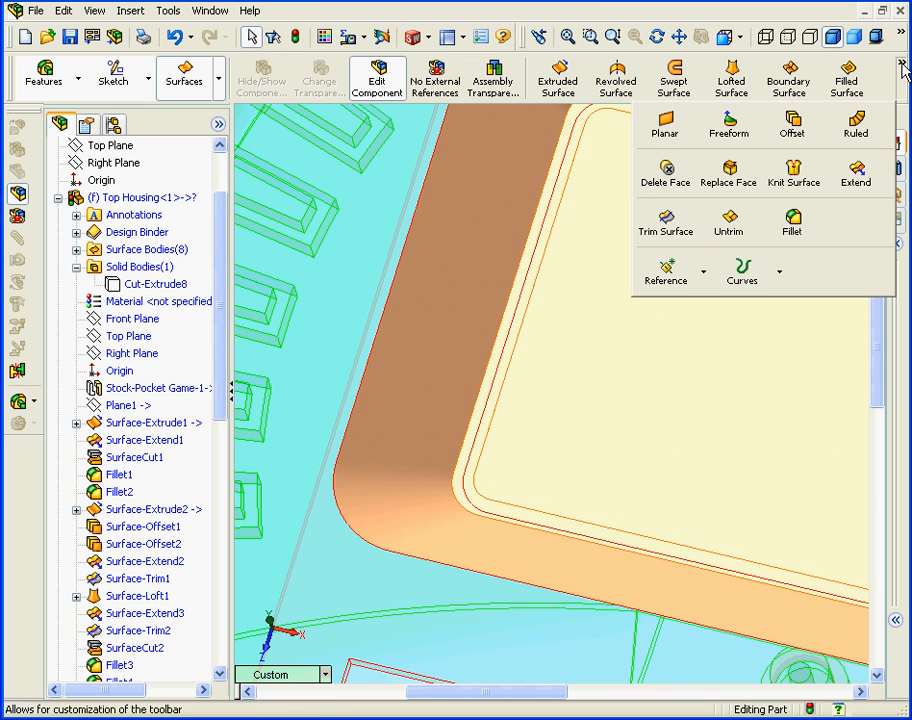
{"action": "left_click", "coordinate": [797, 178]}
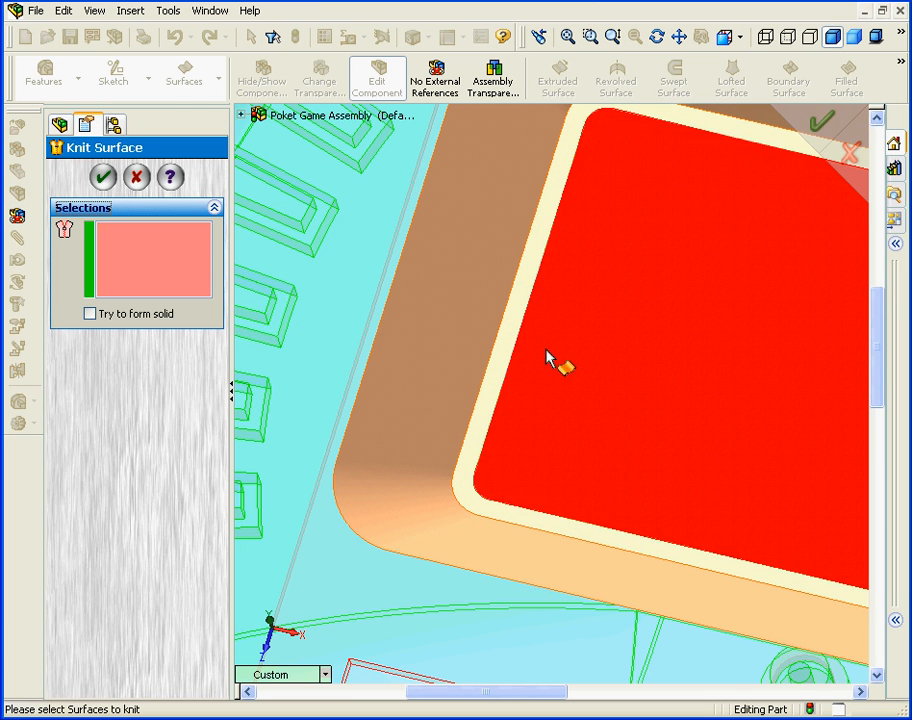
{"action": "left_click", "coordinate": [548, 360]}
{"action": "left_click", "coordinate": [503, 350]}
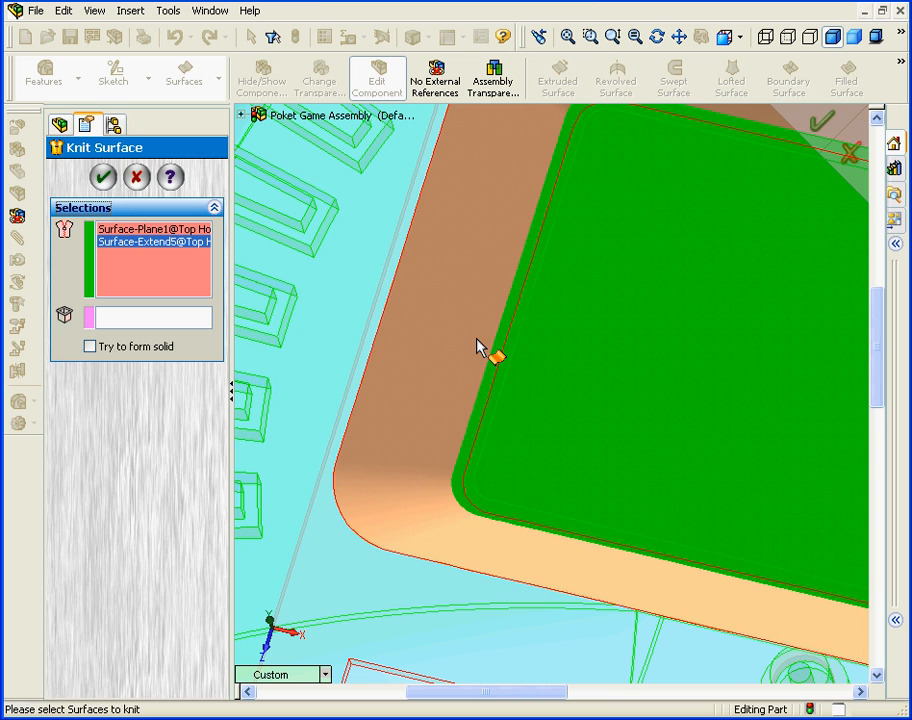
{"action": "left_click", "coordinate": [104, 179]}
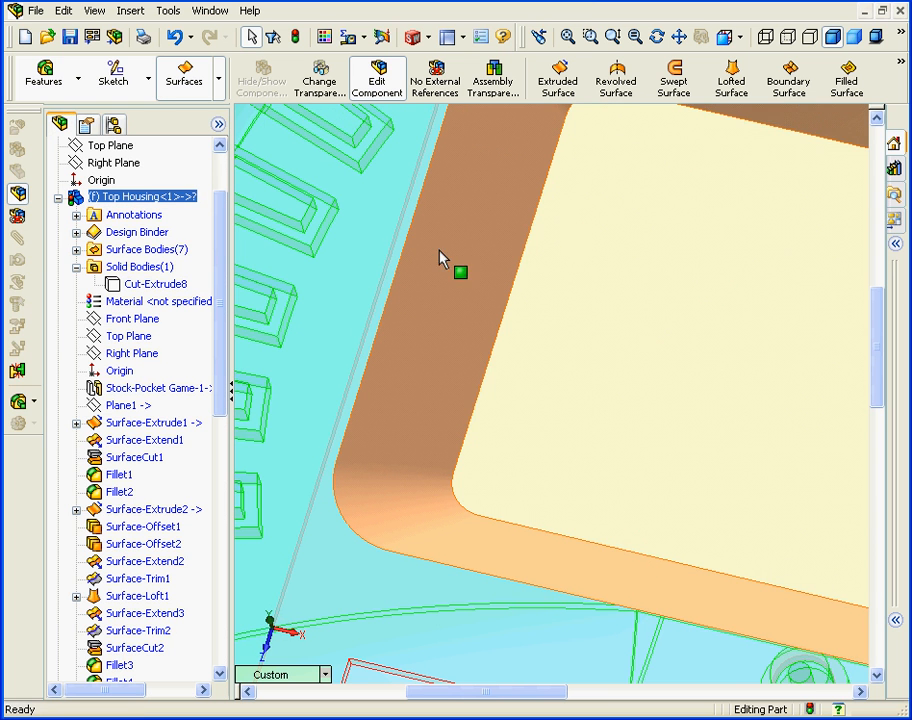
- Mutually trim the knitted screen surface and the sloped recess offset surface, keeping the sloped wall and the inner knitted piece
{"action": "mouse_move", "coordinate": [902, 66]}
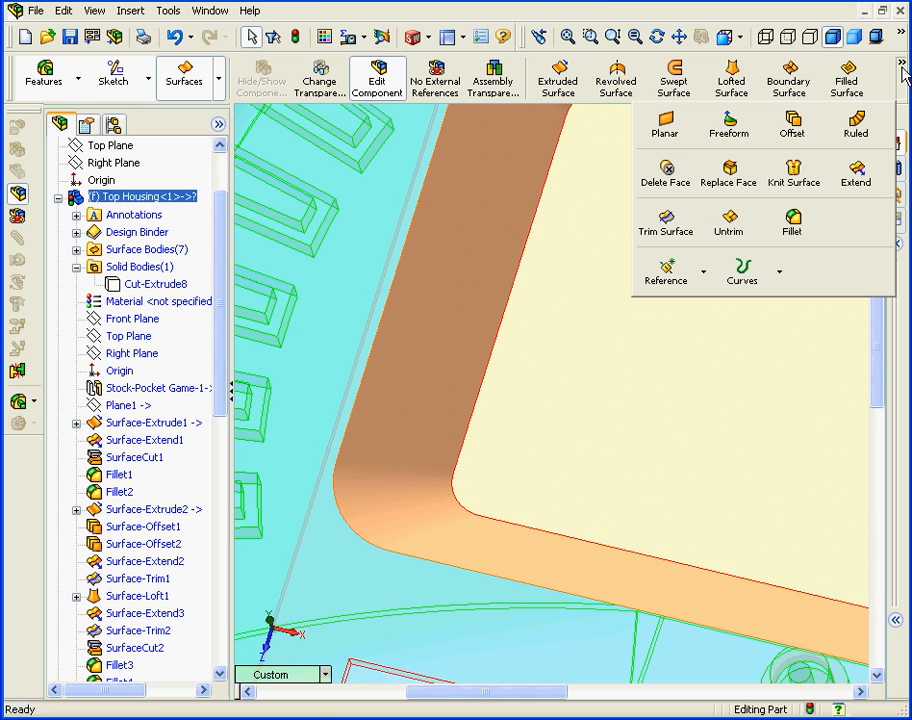
{"action": "left_click", "coordinate": [666, 222]}
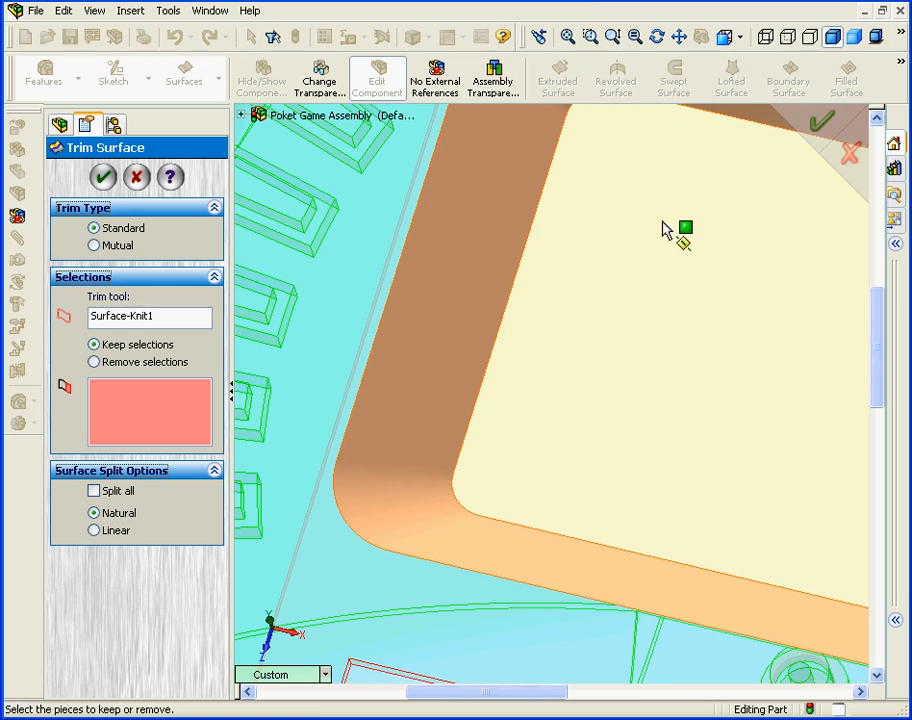
{"action": "left_click", "coordinate": [94, 247]}
{"action": "scroll", "coordinate": [541, 411], "scroll_direction": "up", "scroll_amount": 4}
{"action": "mouse_move", "coordinate": [600, 425]}
{"action": "middle_mouse_down"}
{"action": "mouse_move", "coordinate": [641, 350]}
{"action": "mouse_move", "coordinate": [586, 440]}
{"action": "middle_mouse_up"}
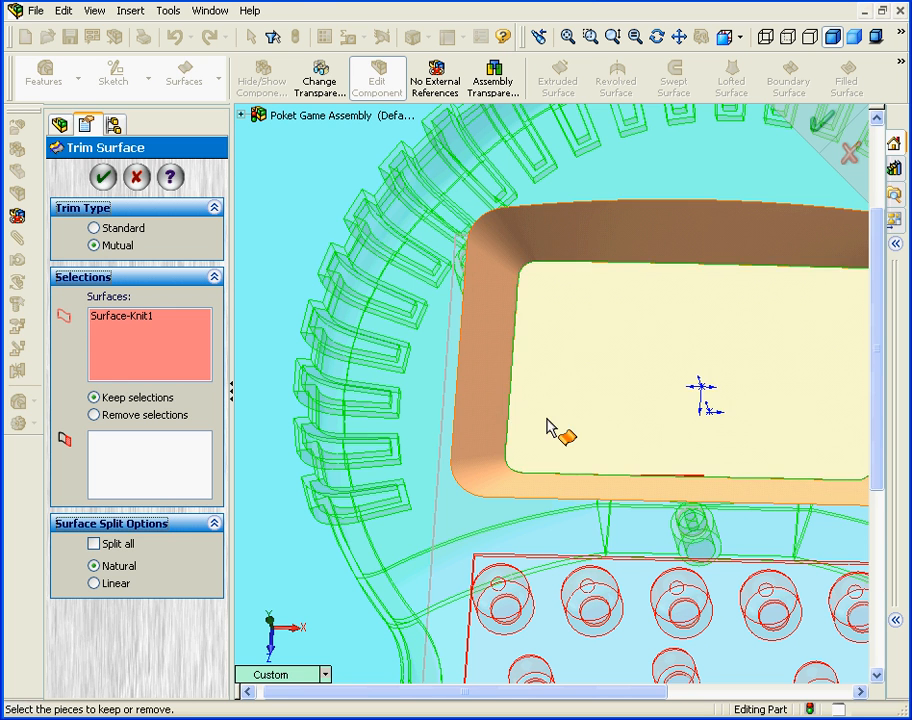
{"action": "left_click", "coordinate": [546, 429]}
{"action": "left_click", "coordinate": [478, 422]}
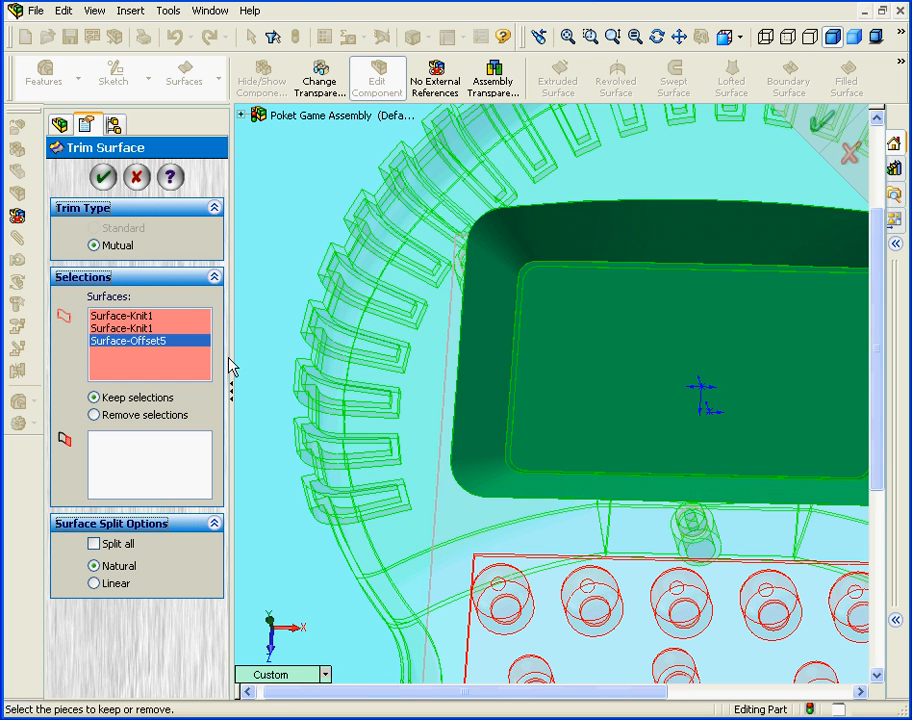
{"action": "left_click", "coordinate": [158, 460]}
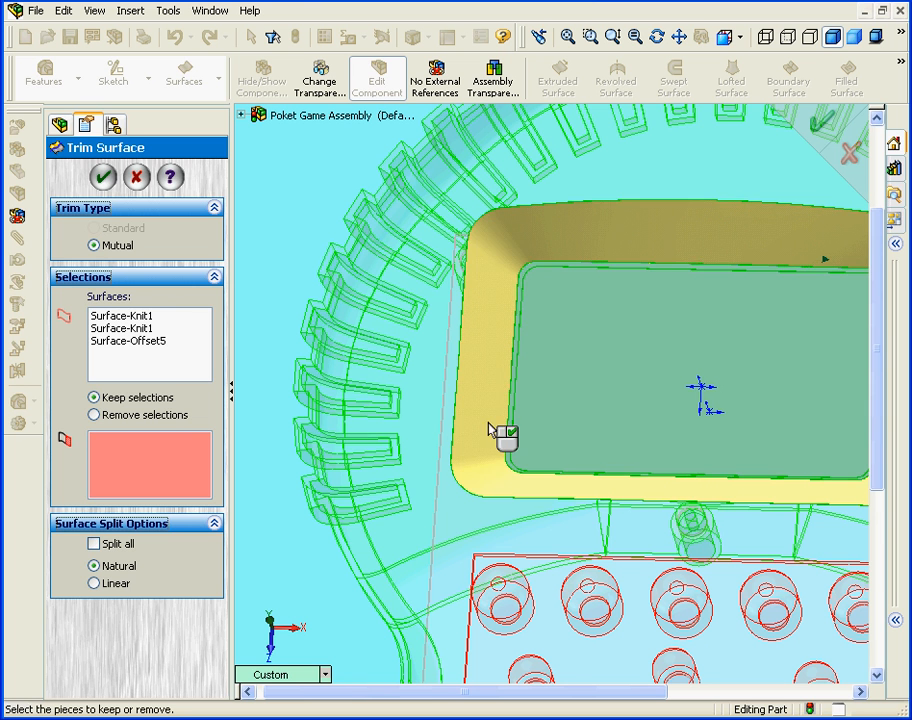
{"action": "left_click", "coordinate": [492, 429]}
{"action": "left_click", "coordinate": [536, 424]}
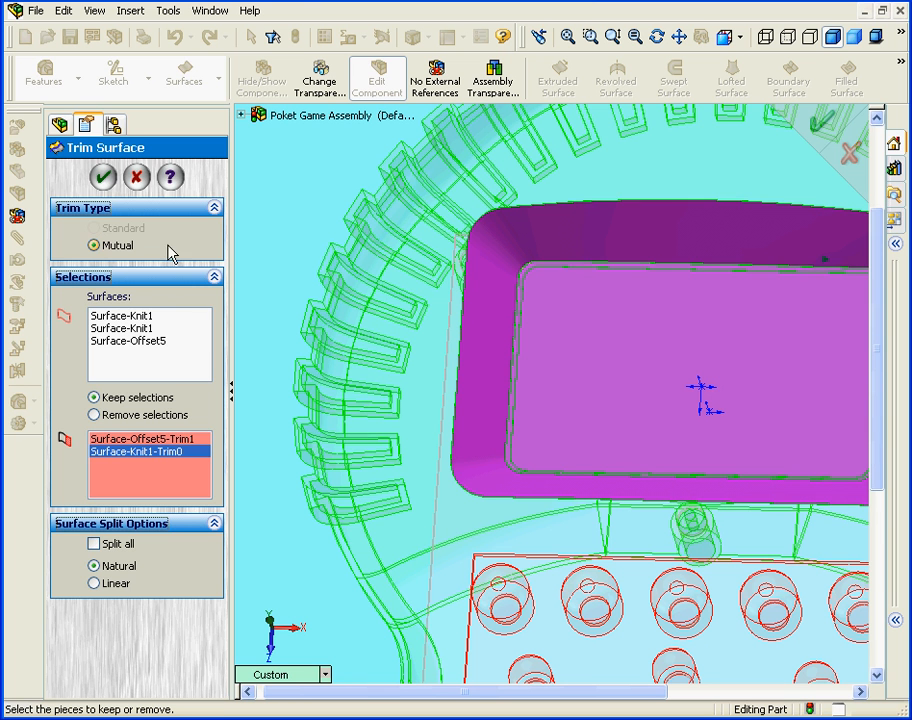
{"action": "left_click", "coordinate": [104, 177]}
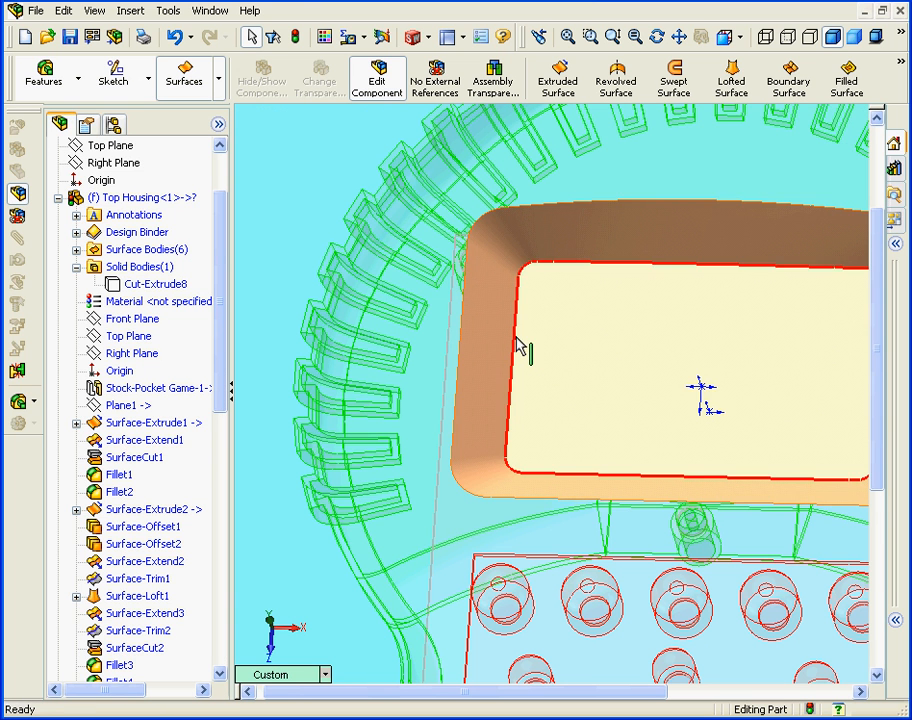
- Create a reference plane offset 12 mm from the top housing's Top Plane
{"action": "key", "text": "f"}
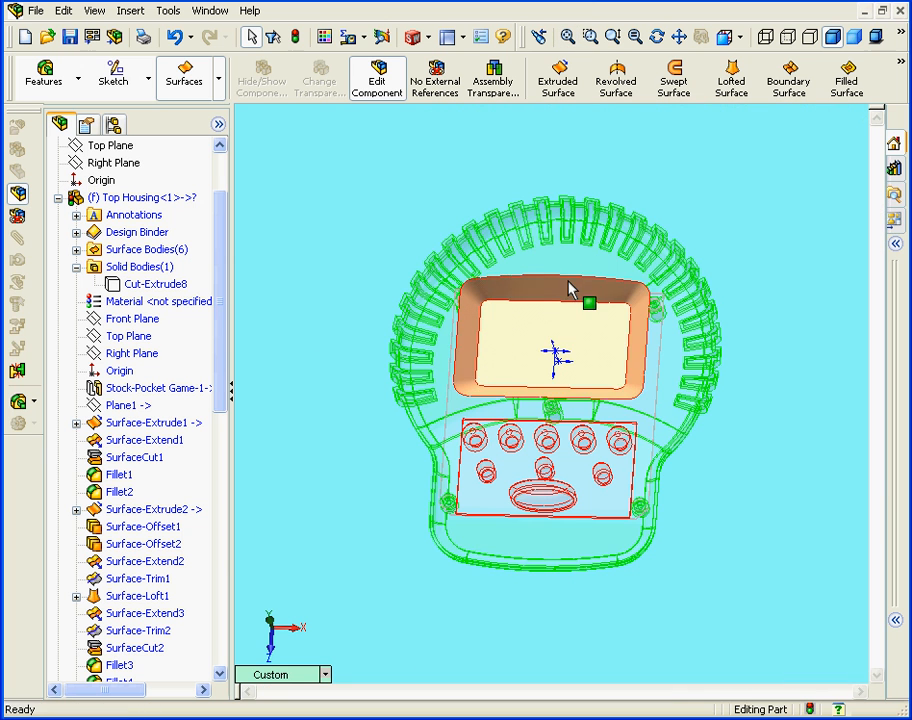
{"action": "left_click", "coordinate": [130, 10]}
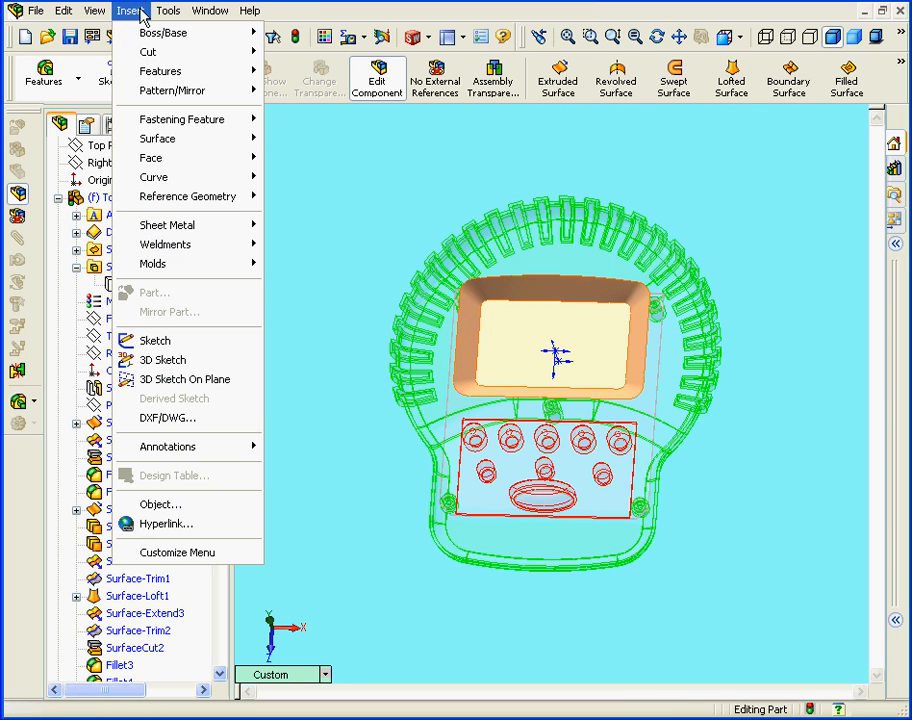
{"action": "mouse_move", "coordinate": [221, 197]}
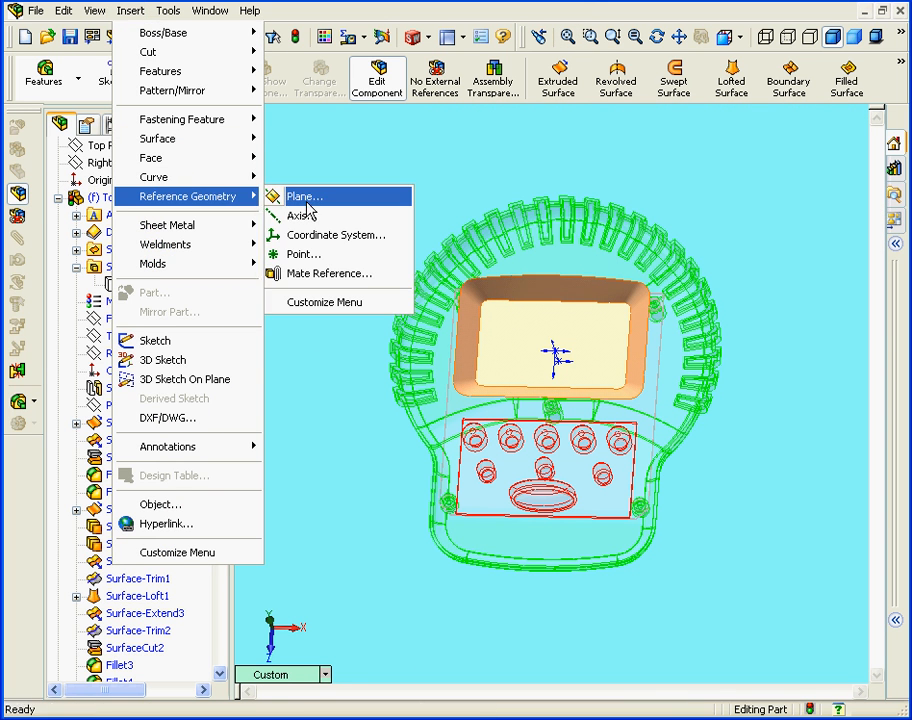
{"action": "left_click", "coordinate": [285, 199]}
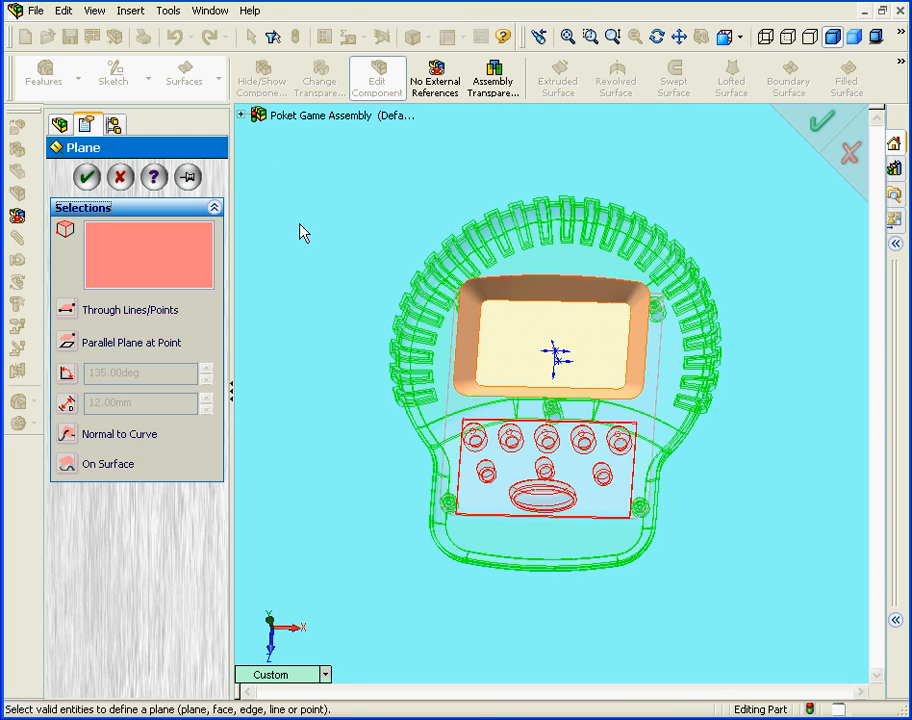
{"action": "left_click", "coordinate": [241, 115]}
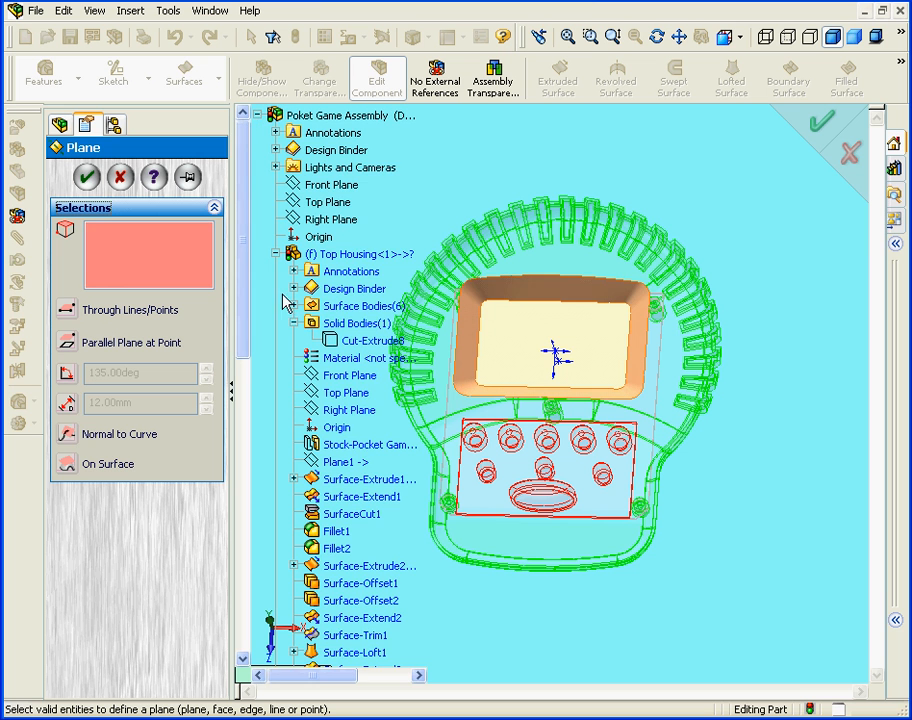
{"action": "left_click", "coordinate": [345, 393]}
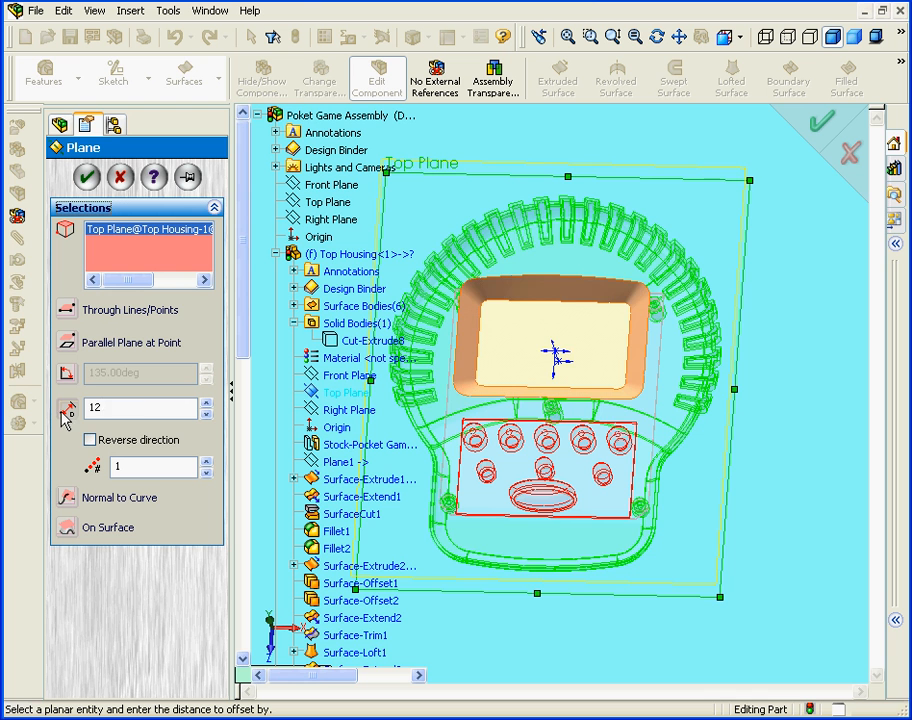
{"action": "middle_click_drag", "start_coordinate": [597, 535], "coordinate": [586, 494]}
{"action": "left_click", "coordinate": [243, 115]}
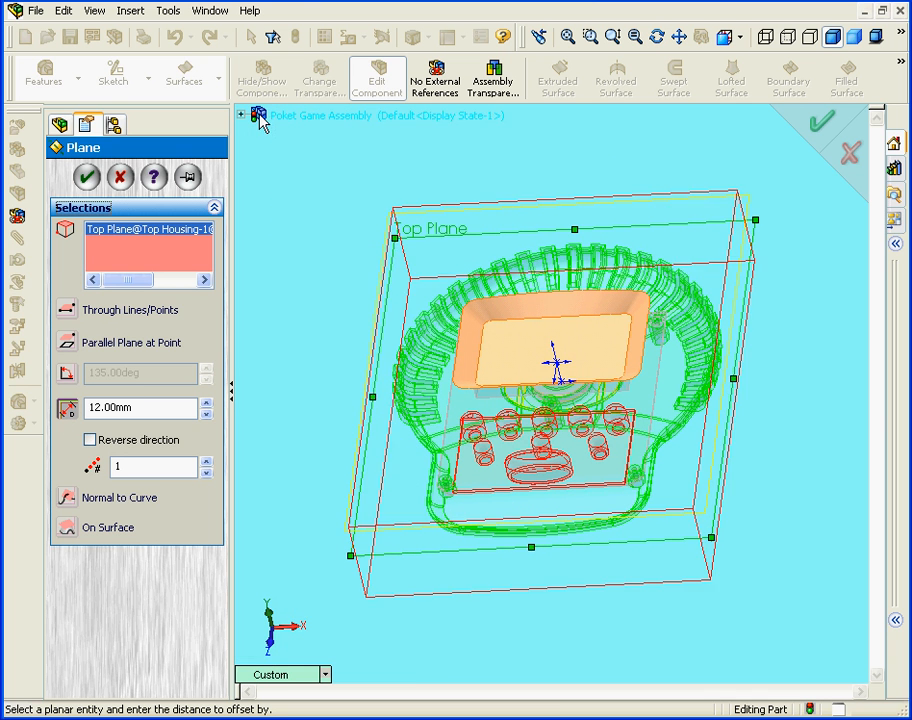
{"action": "left_click", "coordinate": [87, 177]}
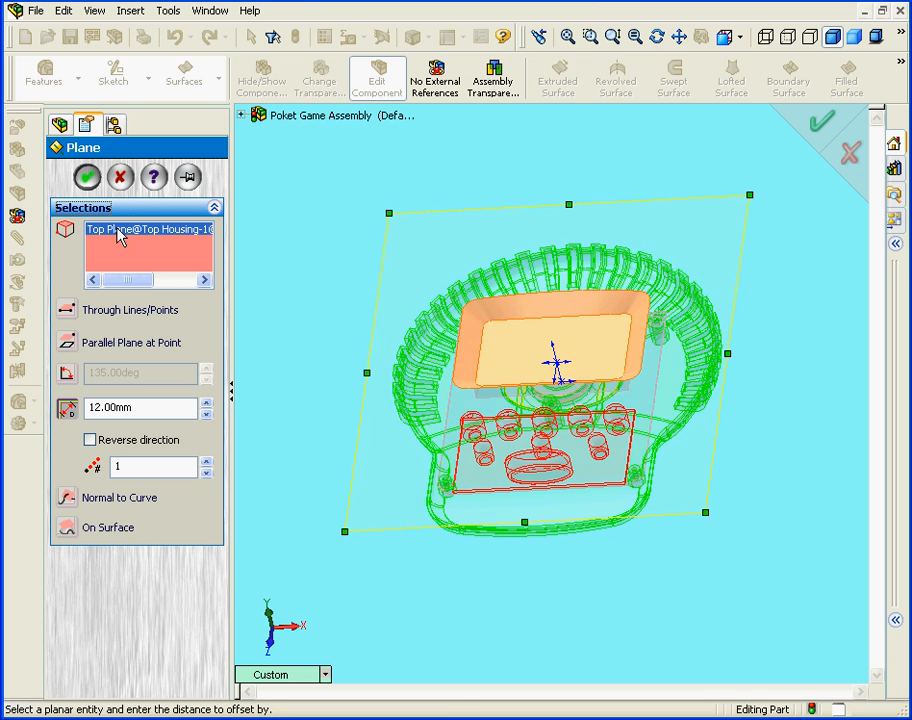
- Start a sketch on the new offset plane and orient the model to the Top view
{"action": "left_click_drag", "start_coordinate": [226, 395], "coordinate": [222, 640]}
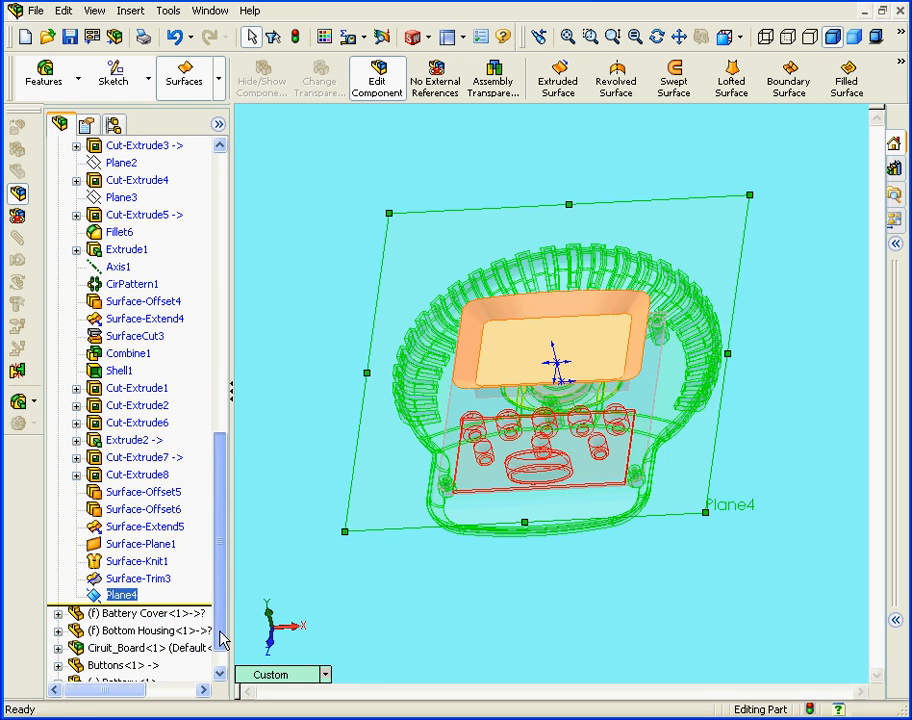
{"action": "right_click", "coordinate": [125, 595]}
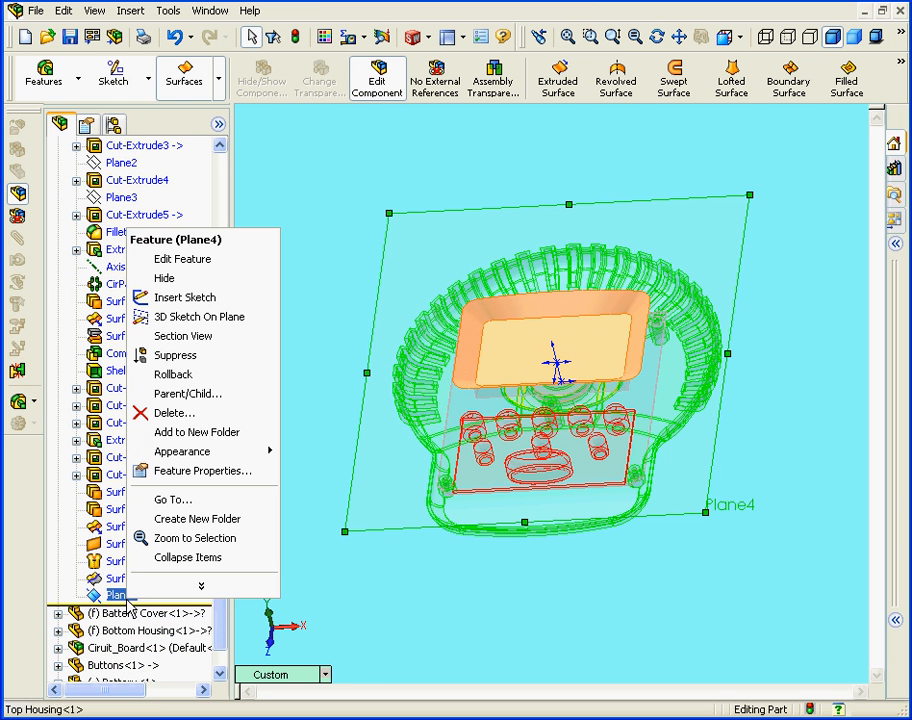
{"action": "left_click", "coordinate": [215, 297]}
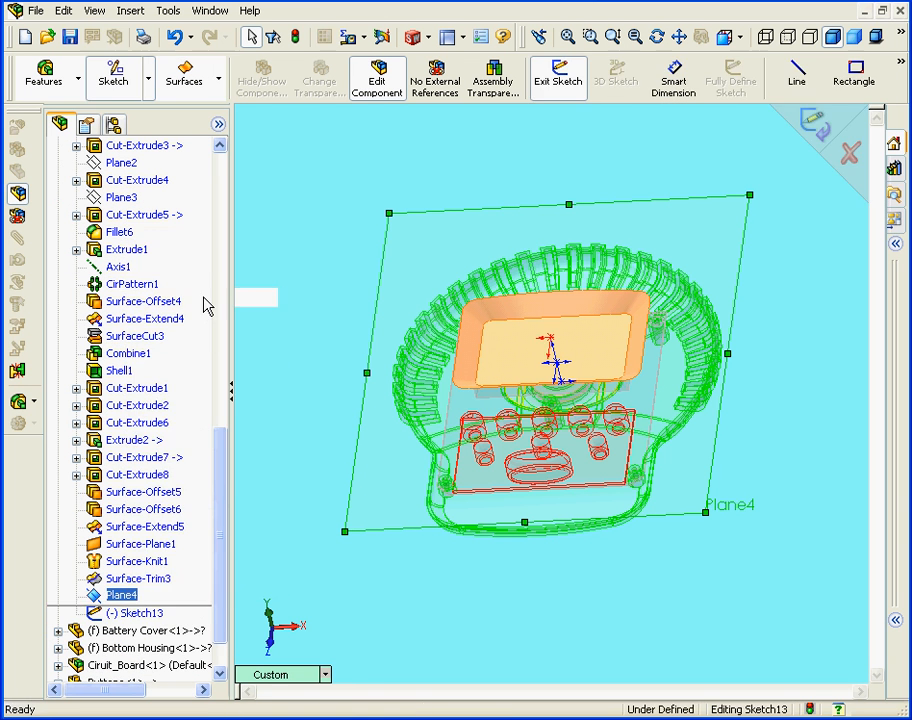
{"action": "left_click", "coordinate": [740, 37]}
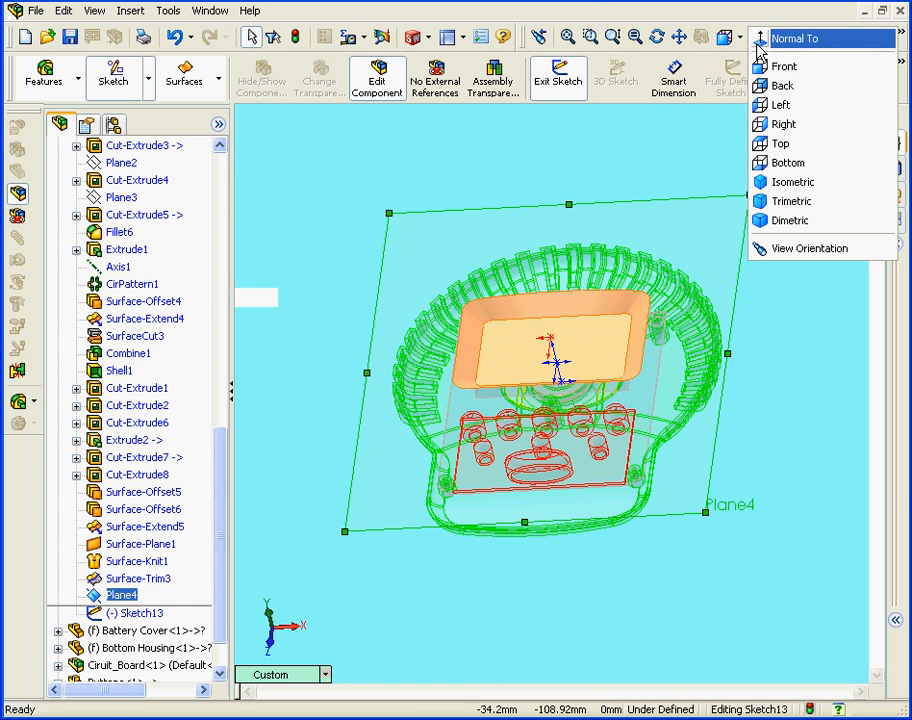
{"action": "left_click", "coordinate": [790, 145]}
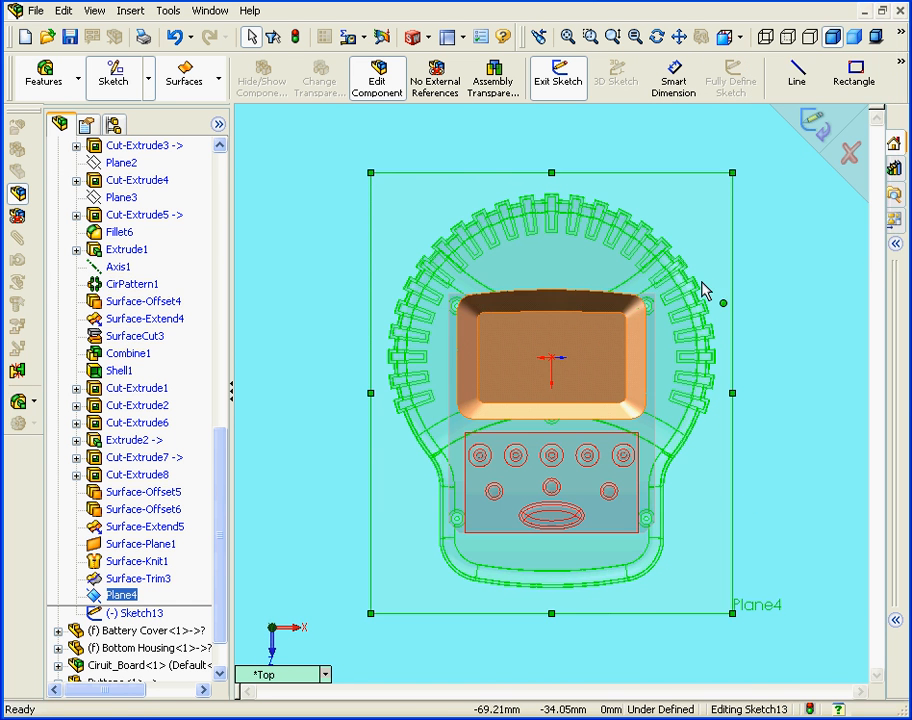
- Sketch a rectangle about 59 mm wide and 18 mm high around the origin, with its ends over the sloped recess walls
{"action": "scroll", "coordinate": [611, 345], "scroll_direction": "down", "scroll_amount": 3}
{"action": "scroll", "coordinate": [590, 355], "scroll_direction": "down", "scroll_amount": 2}
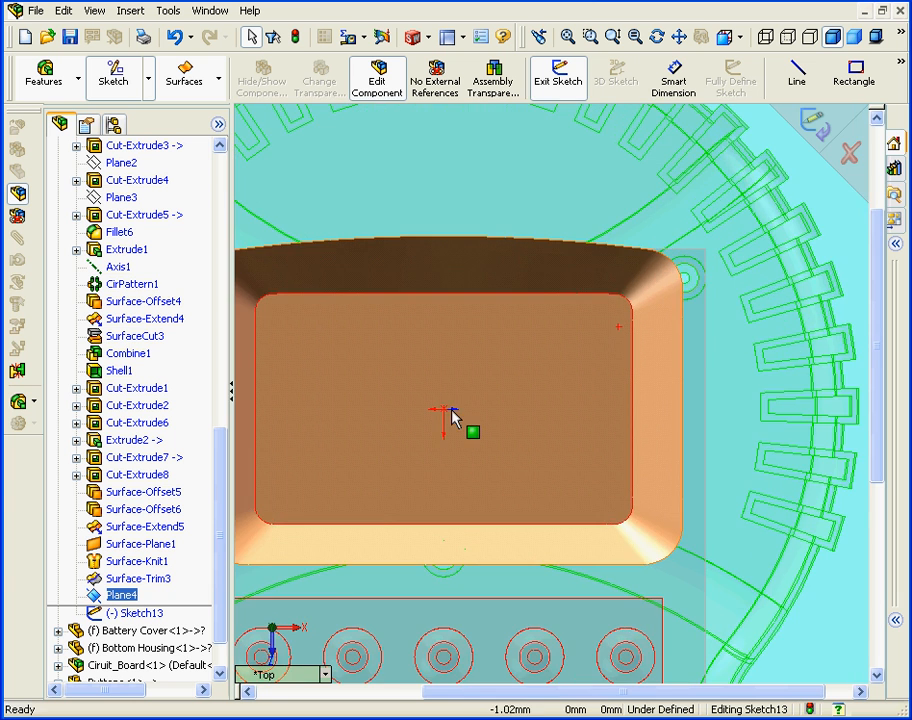
{"action": "scroll", "coordinate": [456, 414], "scroll_direction": "up", "scroll_amount": 4}
{"action": "scroll", "coordinate": [470, 410], "scroll_direction": "down", "scroll_amount": 2}
{"action": "scroll", "coordinate": [476, 406], "scroll_direction": "down", "scroll_amount": 2}
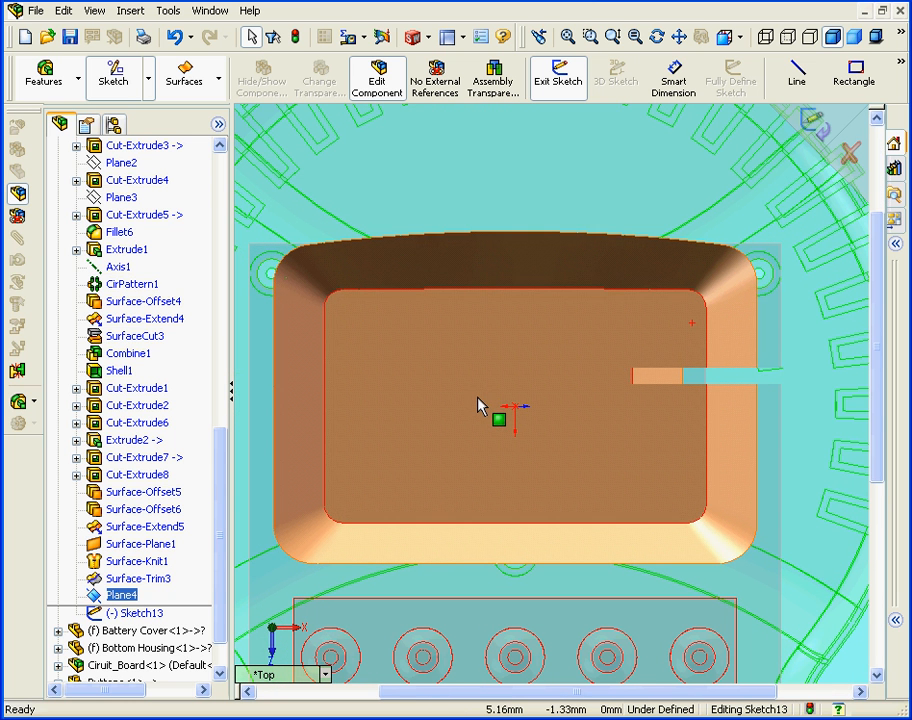
{"action": "left_click", "coordinate": [866, 76]}
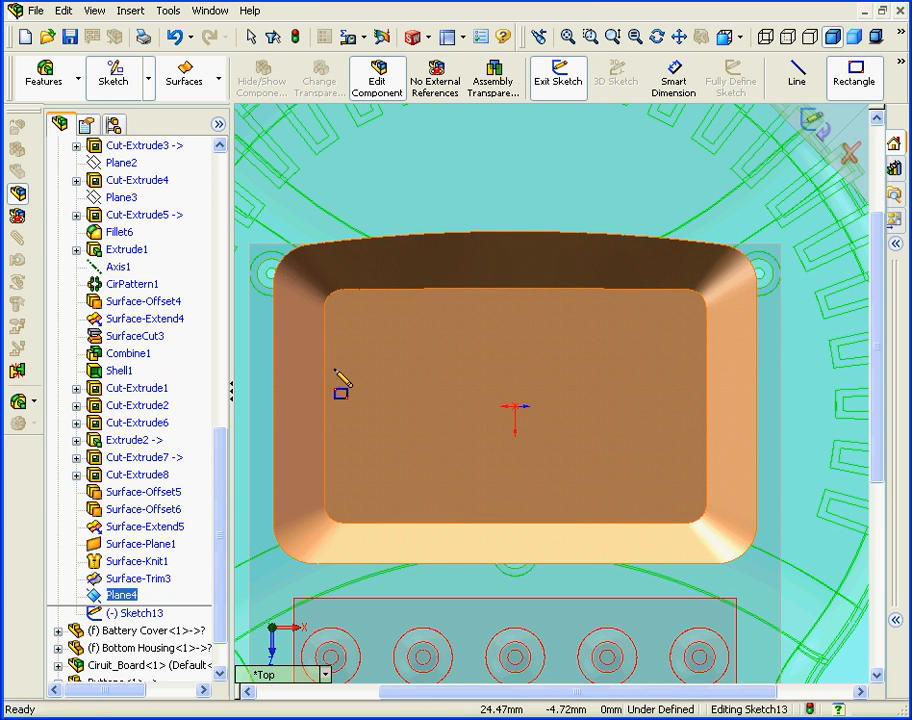
{"action": "left_click", "coordinate": [300, 341]}
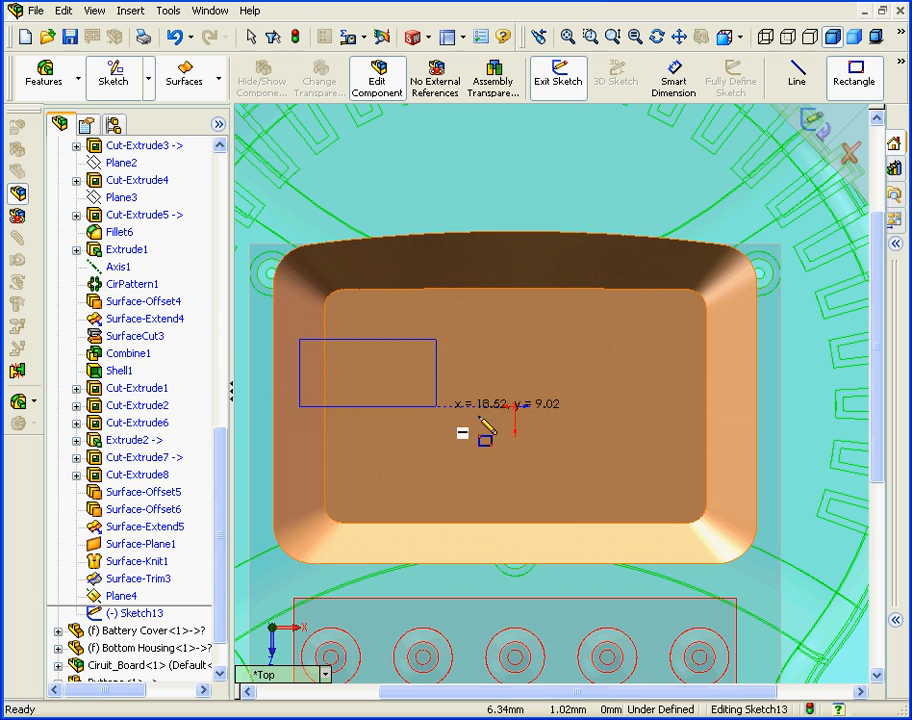
{"action": "left_click", "coordinate": [735, 472]}
{"action": "right_click", "coordinate": [736, 476]}
{"action": "left_click", "coordinate": [750, 484]}
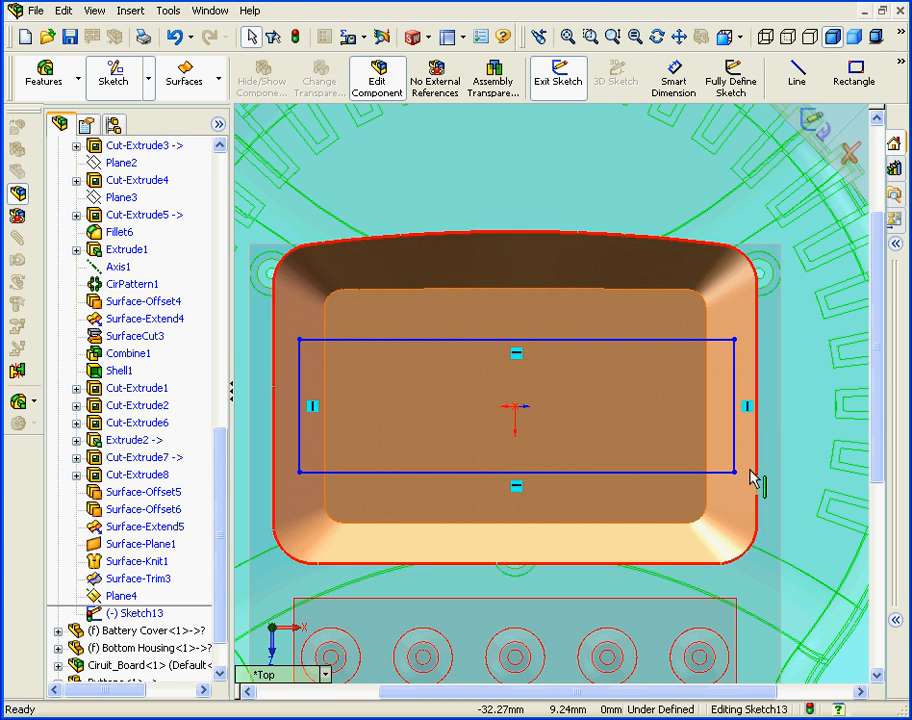
- Place sketch points at the midpoints of the rectangle's upper, left and right sides
{"action": "left_click", "coordinate": [899, 62]}
{"action": "left_click", "coordinate": [667, 224]}
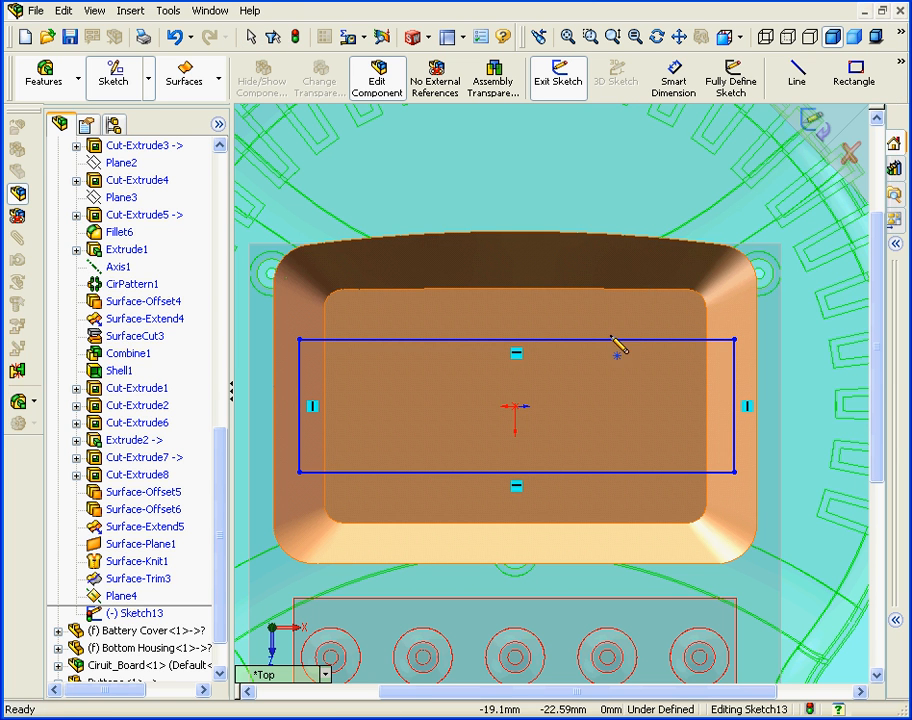
{"action": "left_click", "coordinate": [517, 342]}
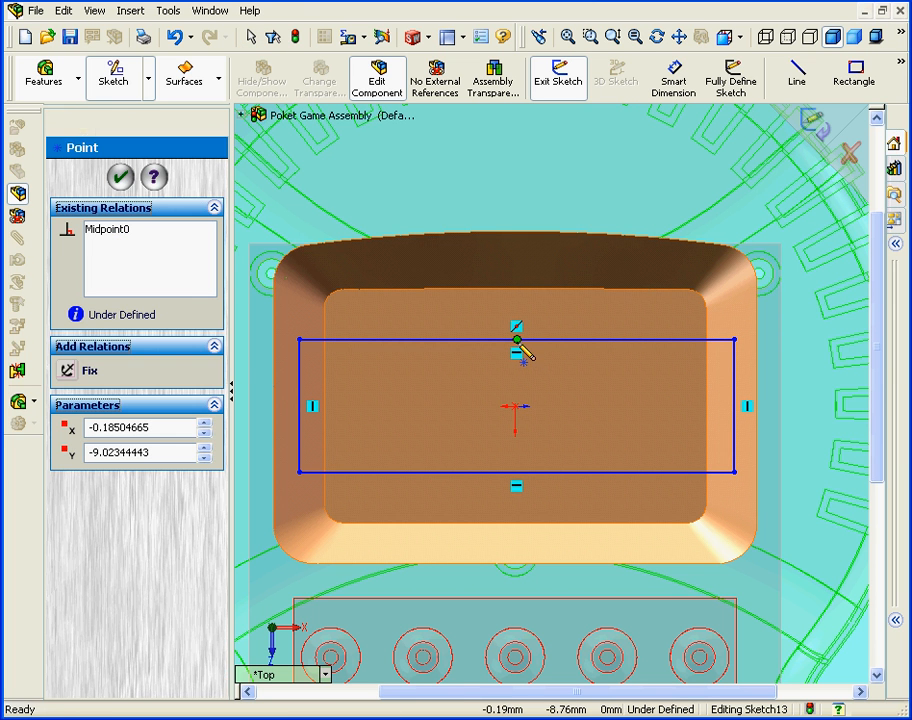
{"action": "left_click", "coordinate": [299, 406]}
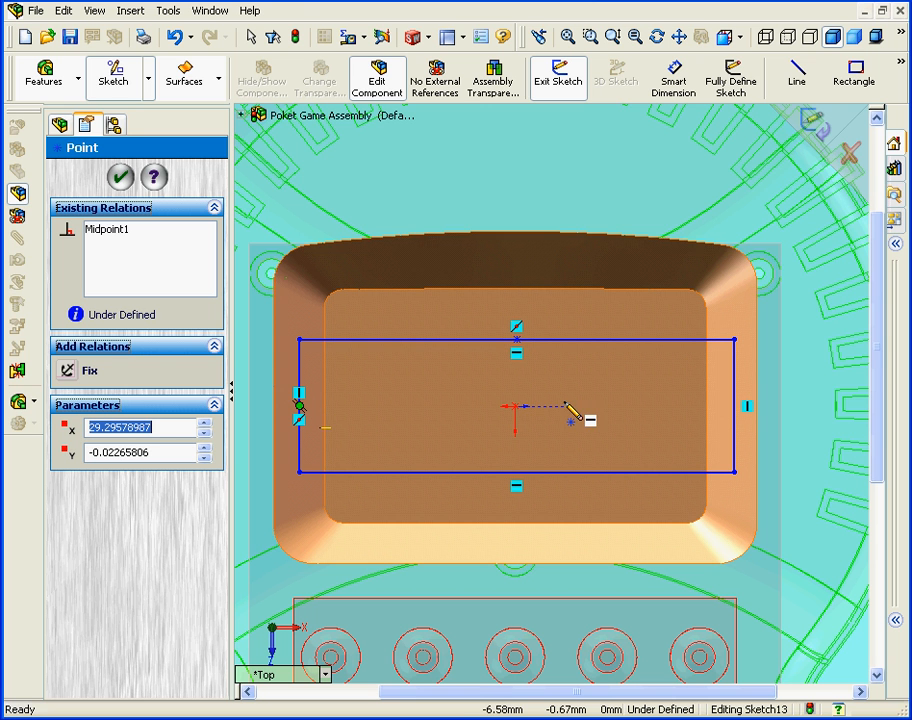
{"action": "left_click", "coordinate": [735, 406]}
{"action": "right_click", "coordinate": [708, 405]}
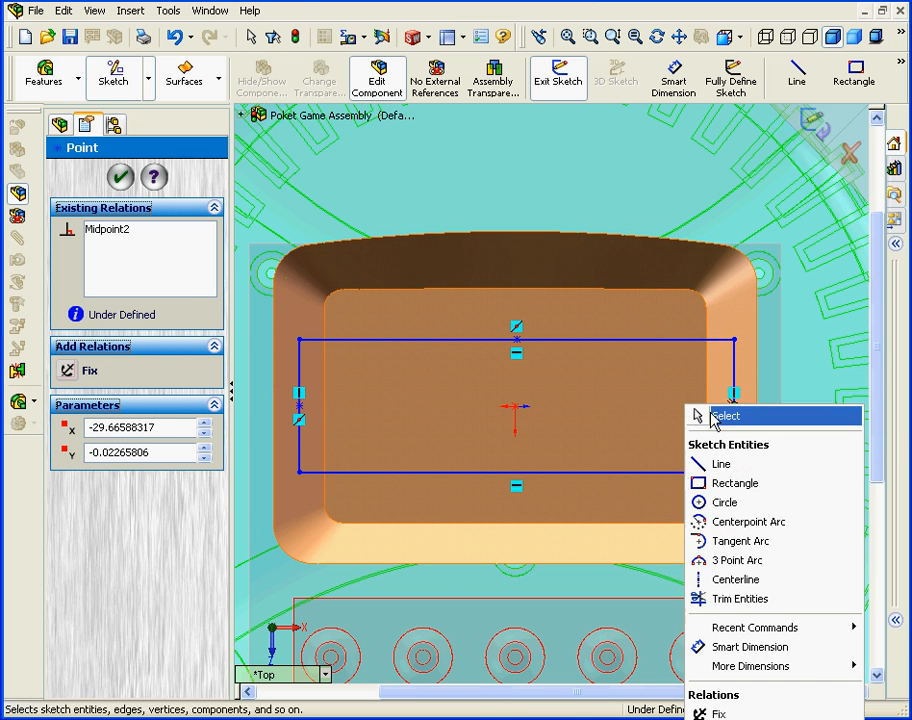
{"action": "left_click", "coordinate": [716, 415]}
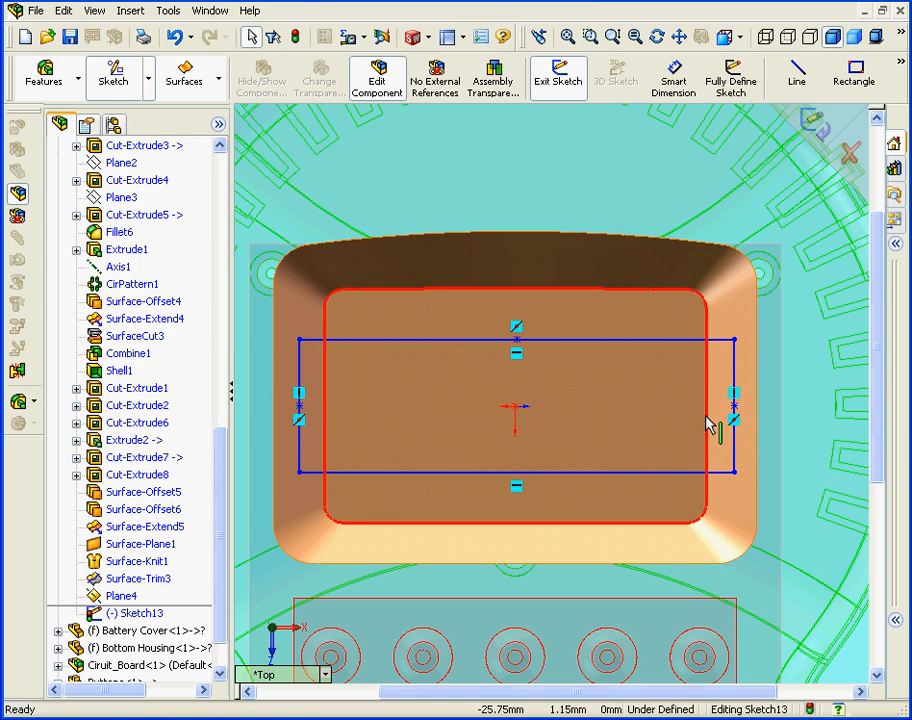
- Add a Vertical relation between the rectangle's upper midpoint and the origin
{"action": "left_click", "coordinate": [516, 342]}
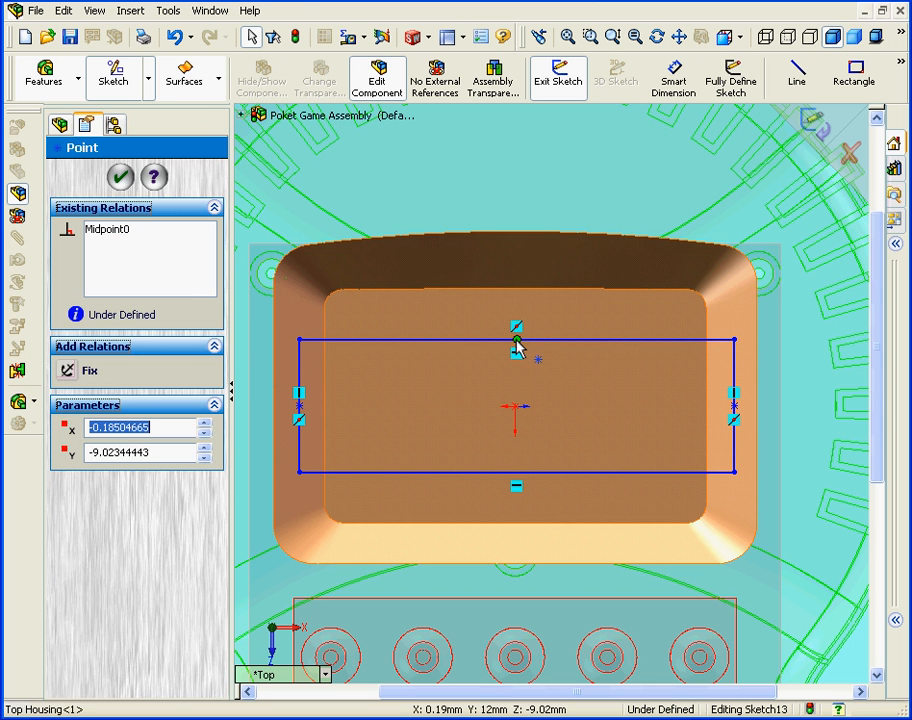
{"action": "left_click", "coordinate": [519, 412]}
{"action": "left_click", "coordinate": [519, 412], "text": "ctrl"}
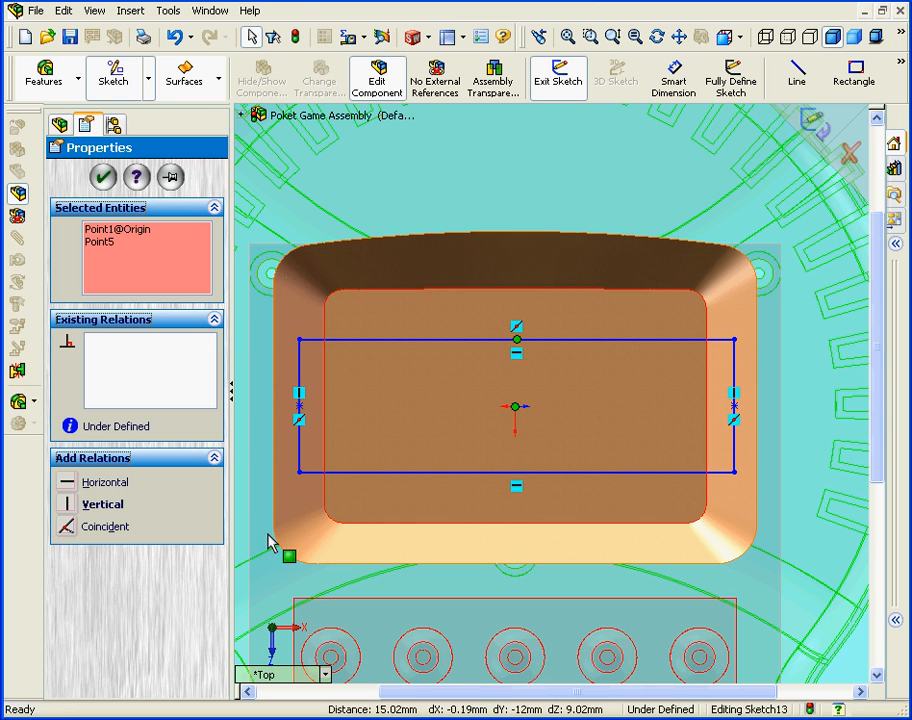
{"action": "left_click", "coordinate": [66, 508]}
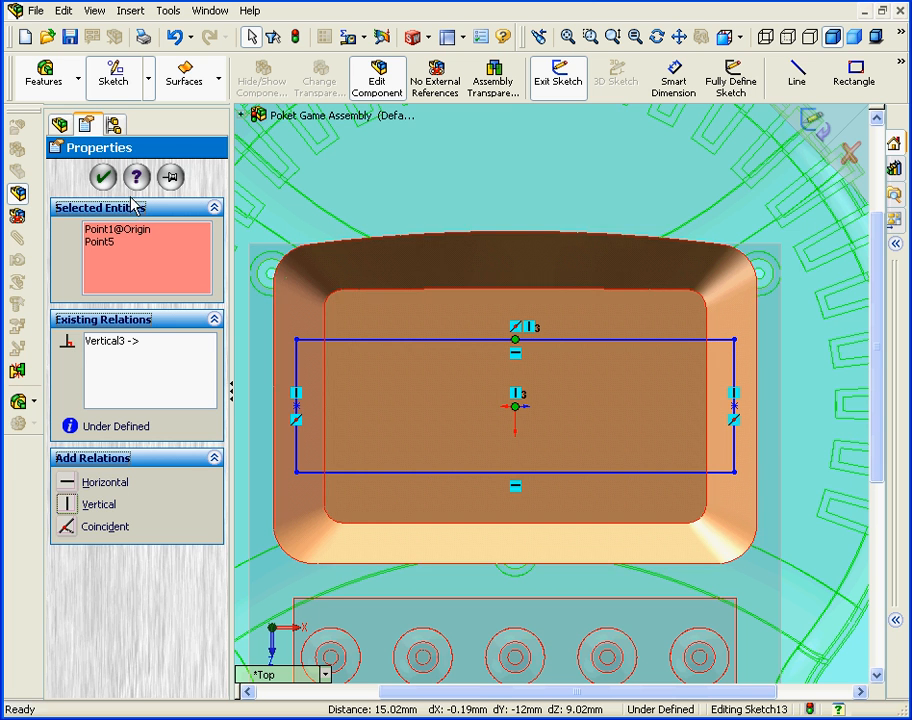
{"action": "left_click", "coordinate": [104, 178]}
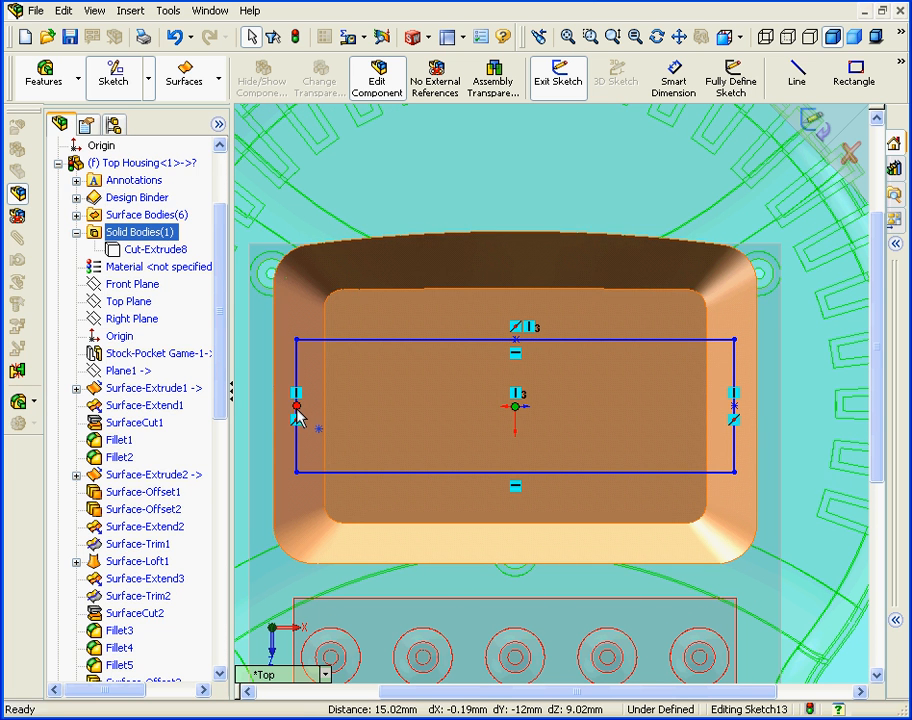
- Add a Horizontal relation between the rectangle's left-side midpoint and the origin, deleting the mistaken Vertical relation between them
{"action": "left_click", "coordinate": [297, 410]}
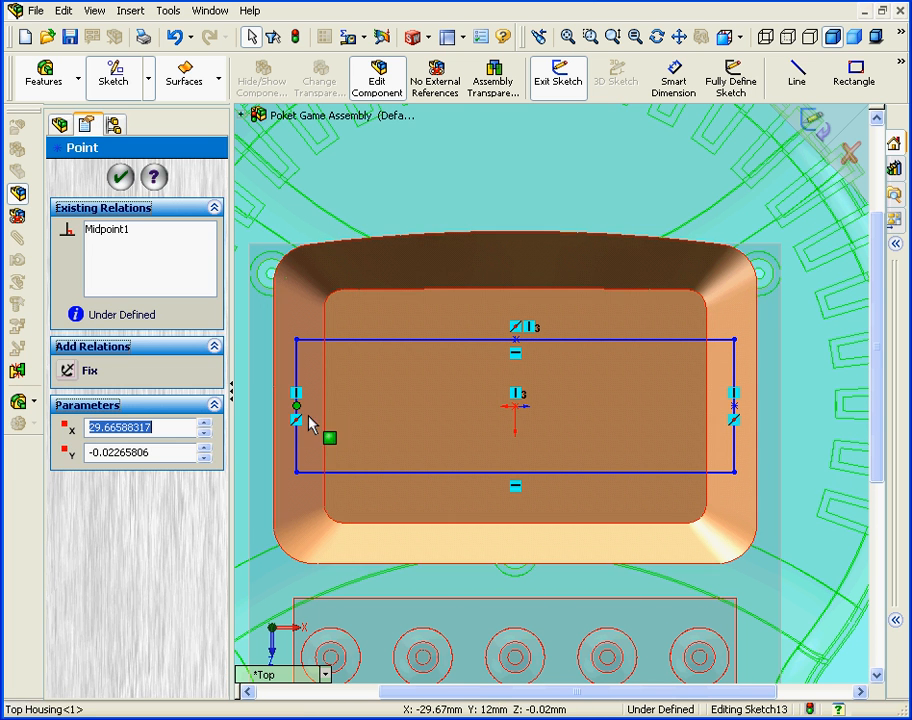
{"action": "key", "text": "Escape"}
{"action": "left_click", "coordinate": [516, 410]}
{"action": "left_click", "coordinate": [140, 481]}
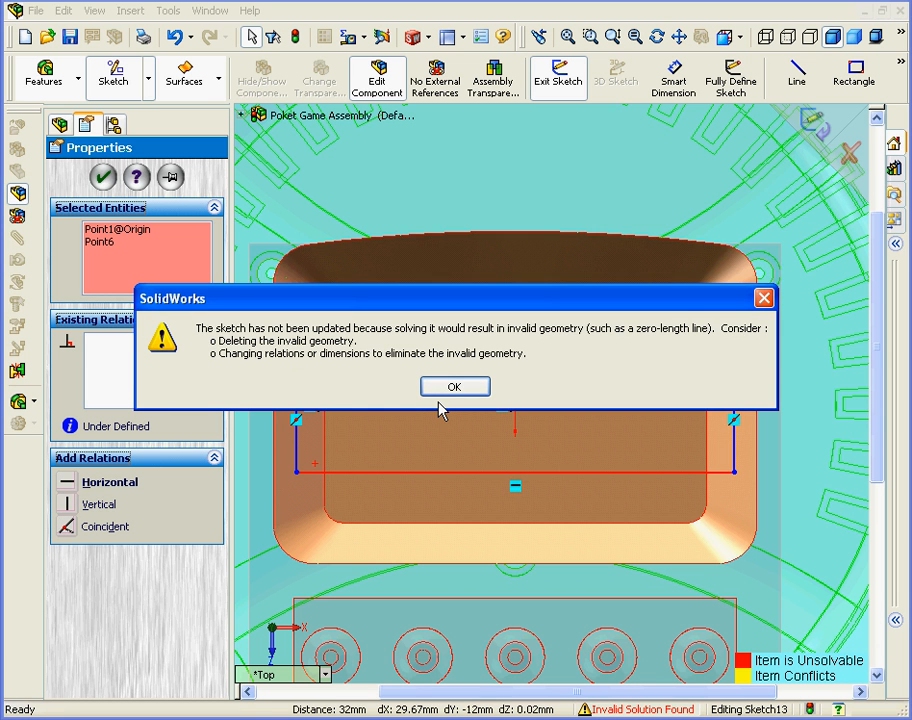
{"action": "left_click", "coordinate": [454, 388]}
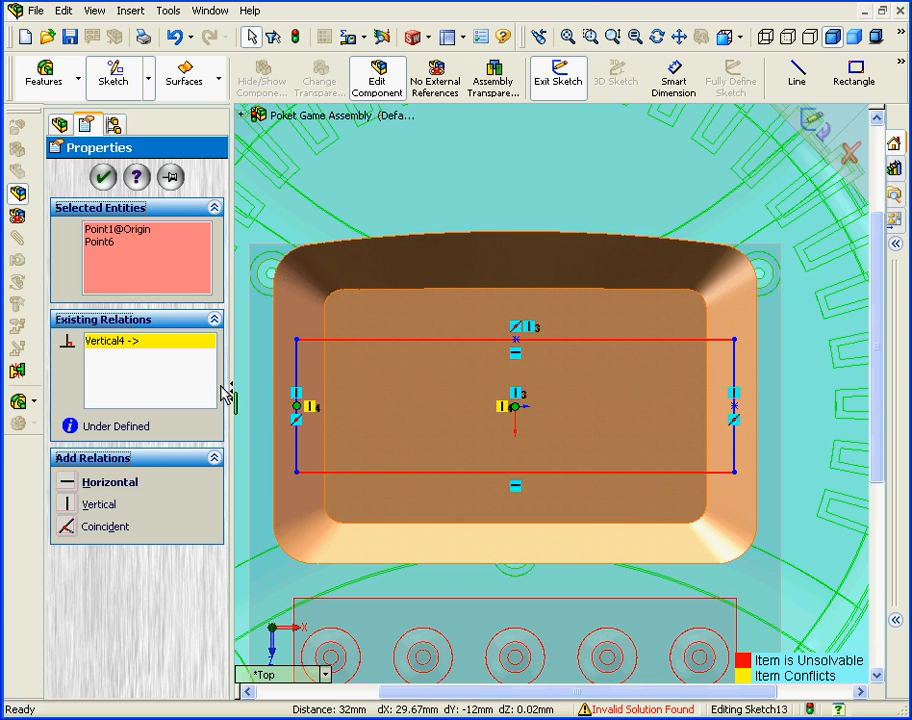
{"action": "right_click", "coordinate": [127, 341]}
{"action": "left_click", "coordinate": [159, 367]}
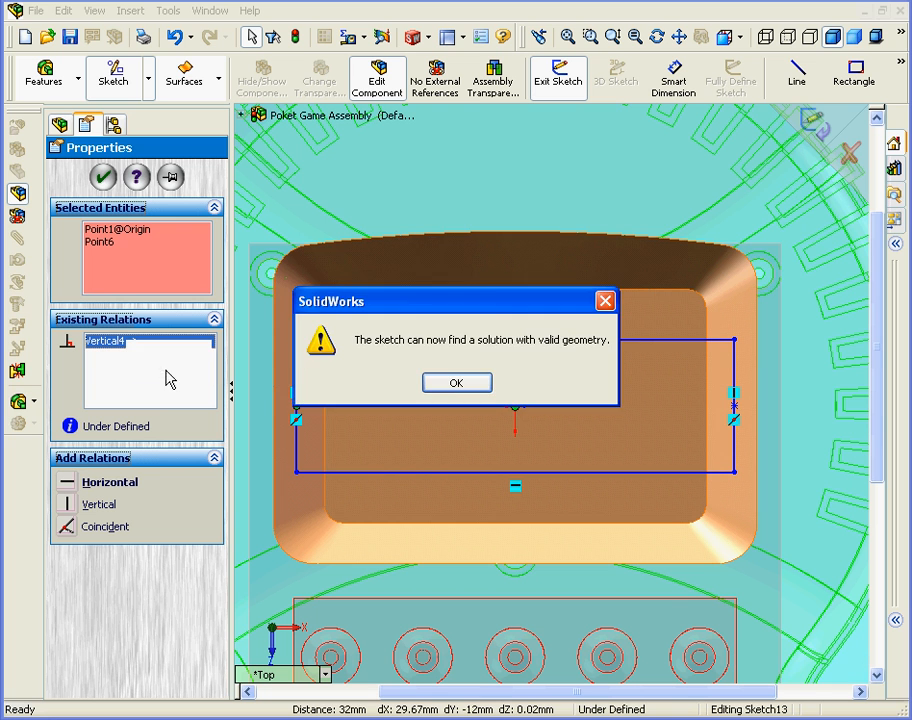
{"action": "left_click", "coordinate": [459, 390]}
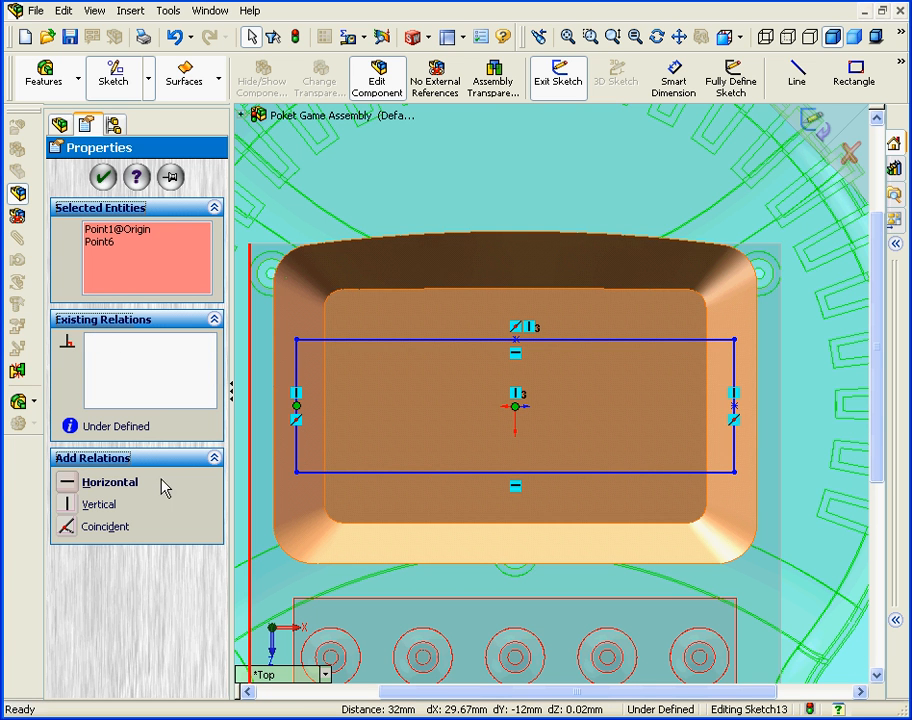
{"action": "left_click", "coordinate": [68, 484]}
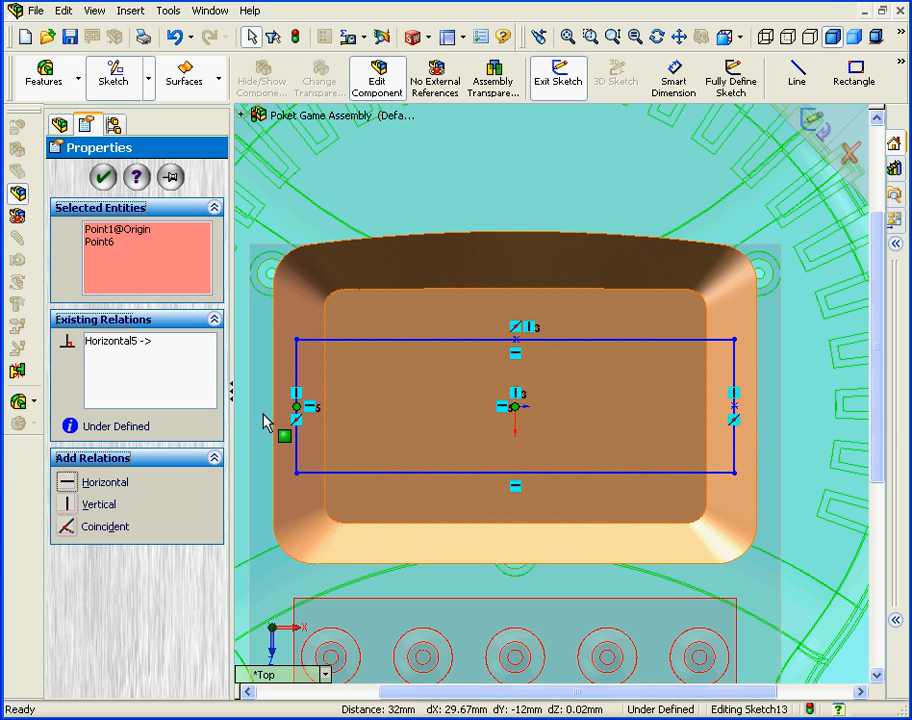
{"action": "left_click", "coordinate": [104, 178]}
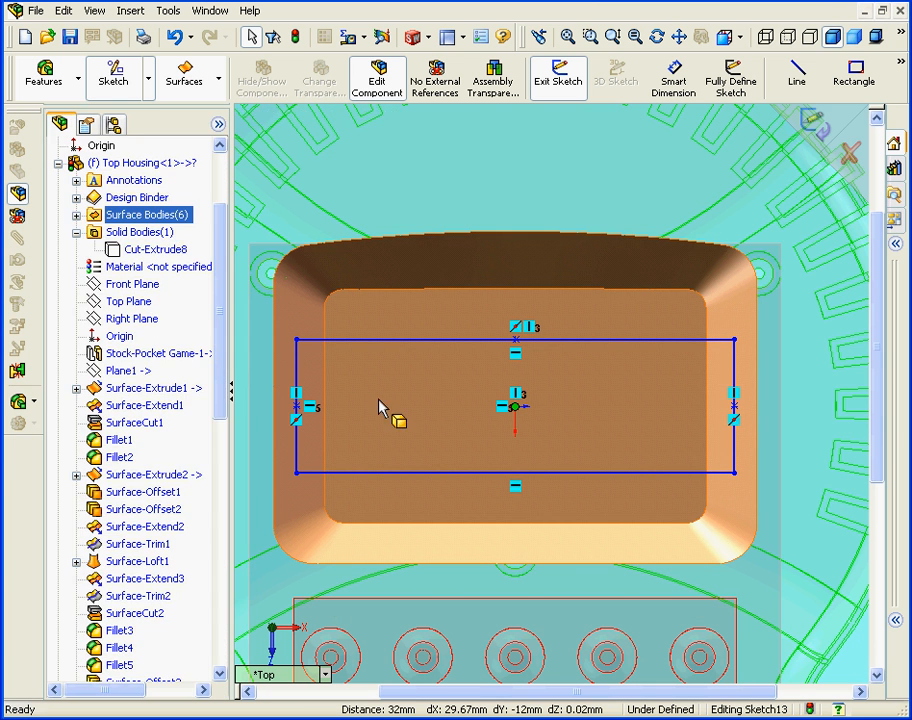
{"action": "left_click", "coordinate": [386, 406]}
- Draw a horizontal line about 59 mm long from the rectangle's left-side midpoint to its right-side midpoint
{"action": "left_click", "coordinate": [798, 84]}
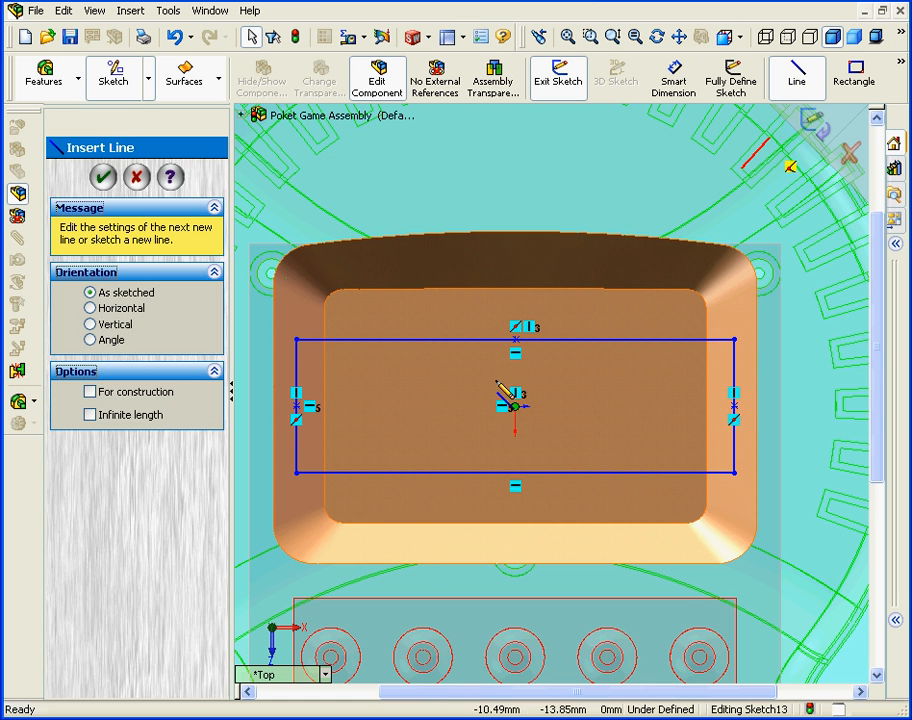
{"action": "left_click", "coordinate": [296, 406]}
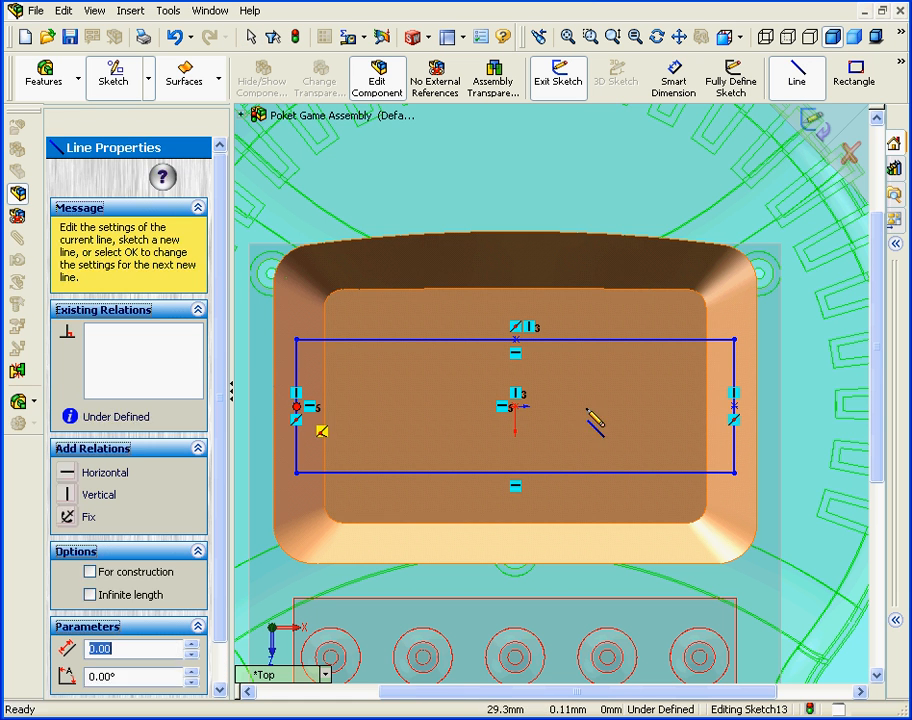
{"action": "left_click", "coordinate": [734, 406]}
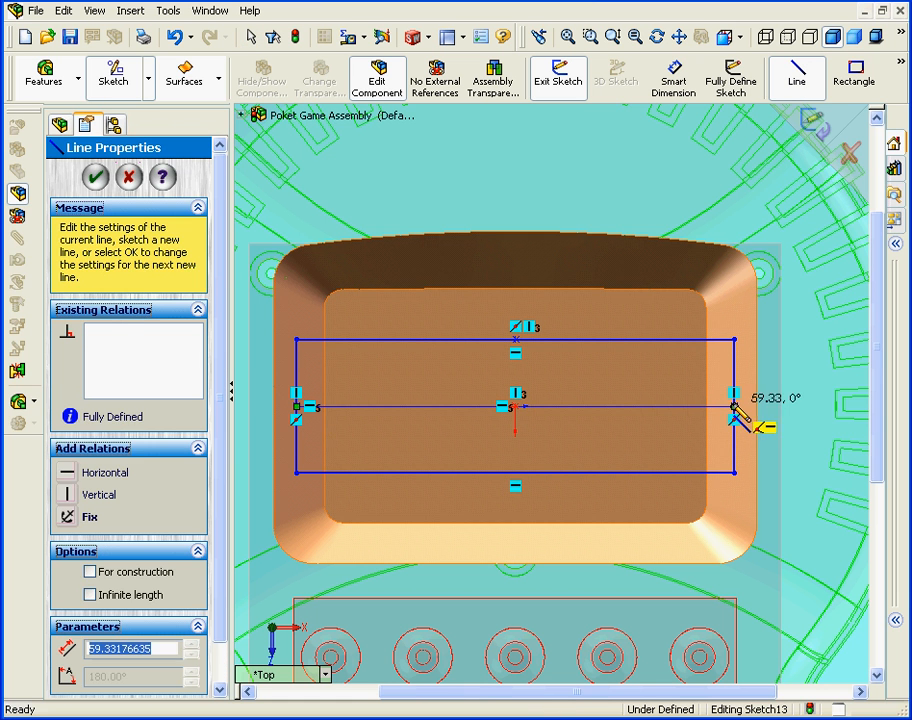
{"action": "right_click", "coordinate": [637, 387]}
{"action": "left_click", "coordinate": [660, 400]}
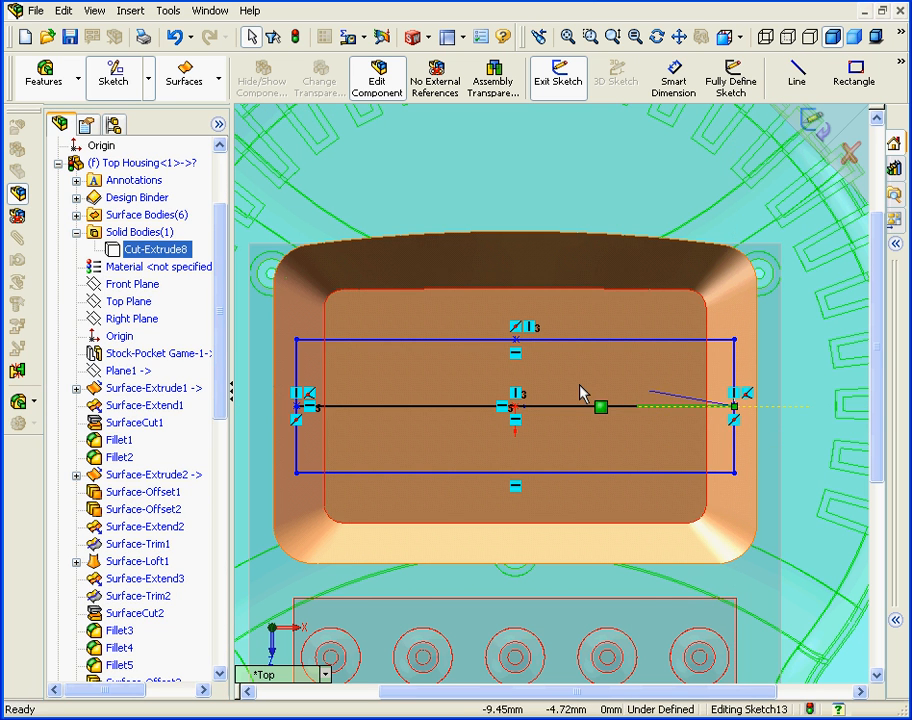
- Dimension the rectangle's upper side and set its length to 60 mm
{"action": "left_click", "coordinate": [674, 82]}
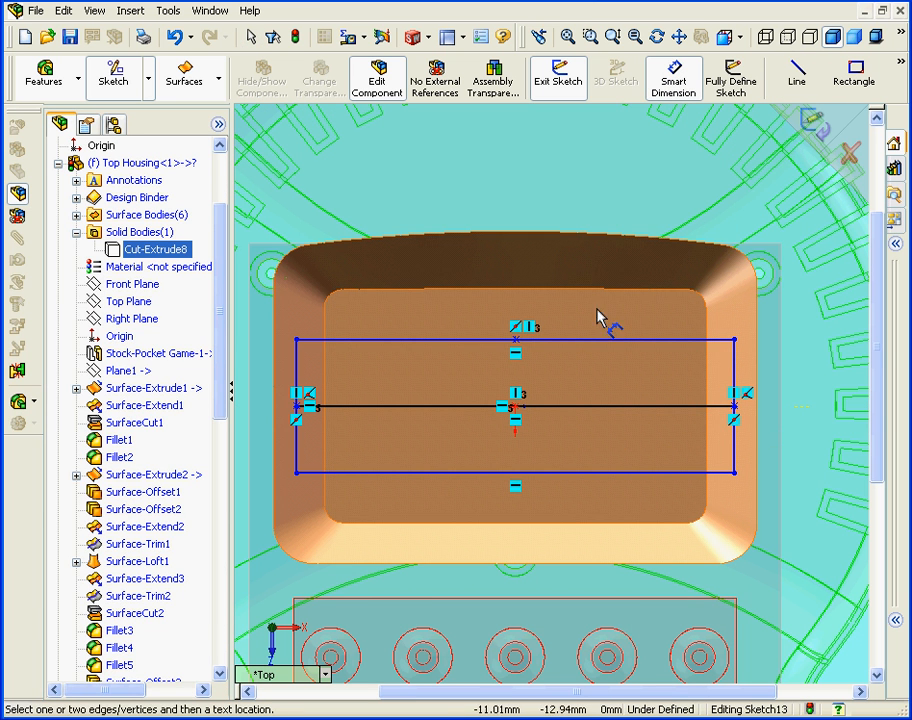
{"action": "left_click", "coordinate": [607, 340]}
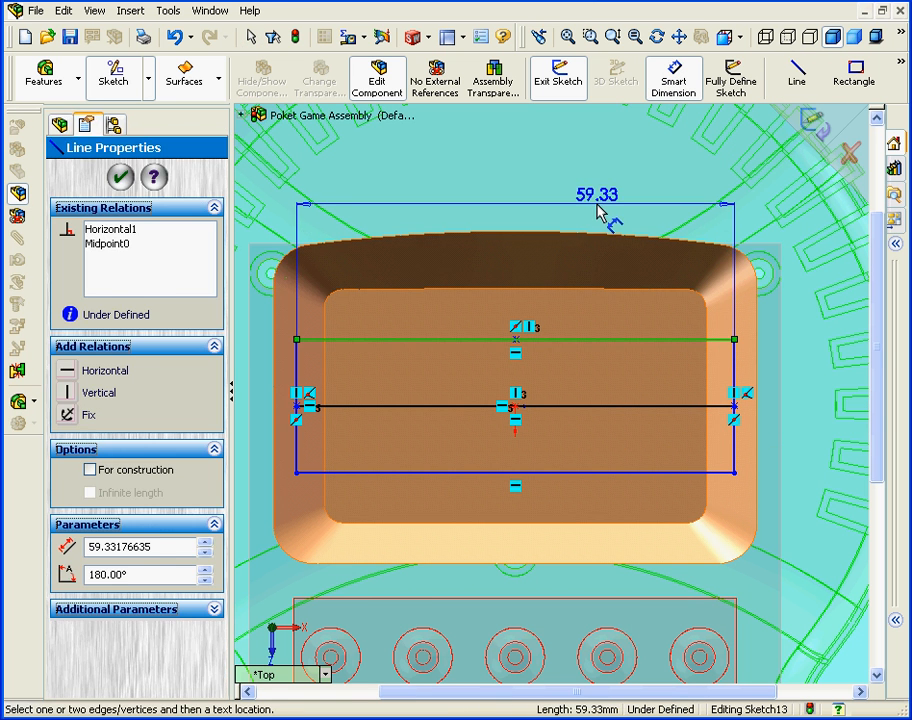
{"action": "left_click", "coordinate": [601, 209]}
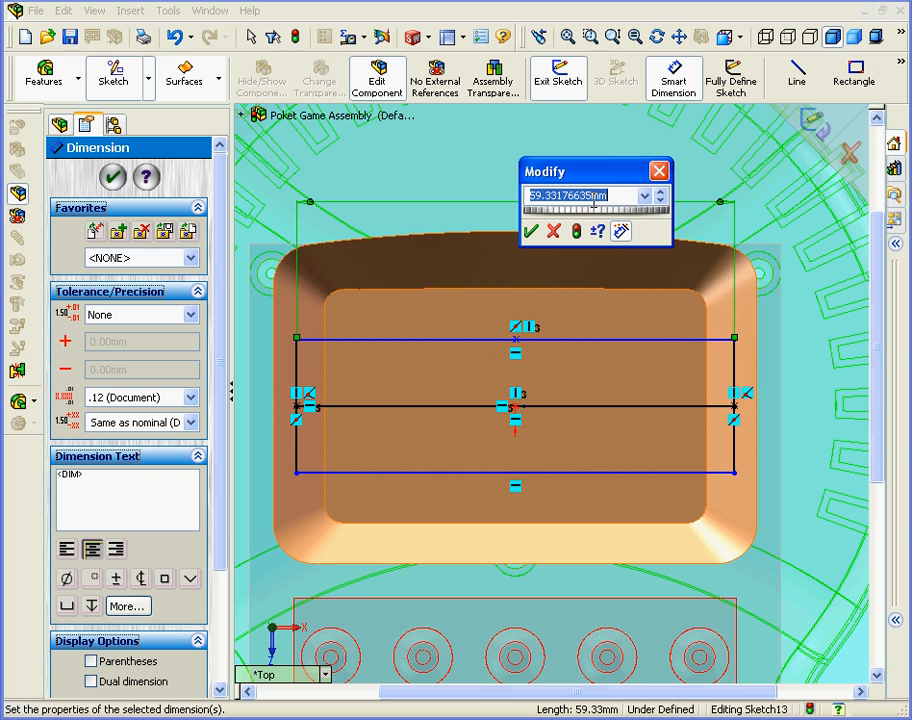
{"action": "type", "text": "60"}
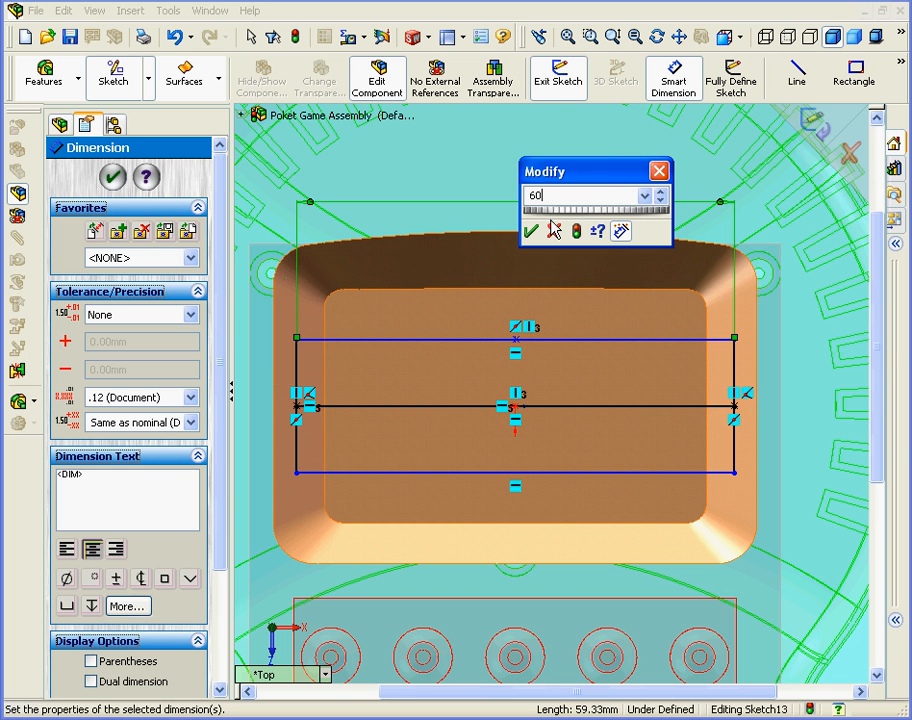
{"action": "left_click", "coordinate": [528, 231]}
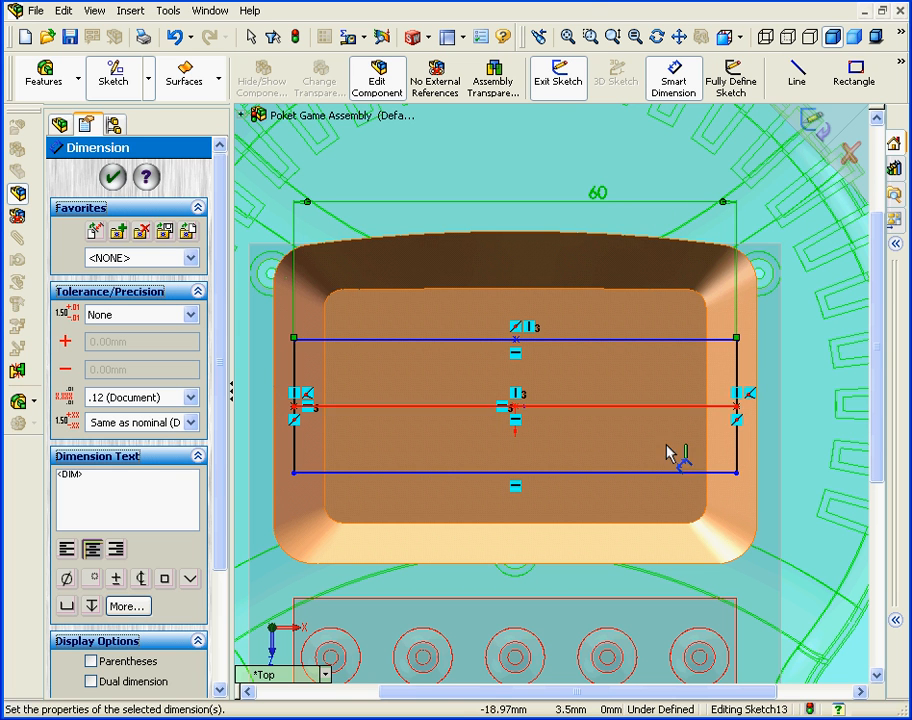
- Dimension the rectangle's right side and set its height to 16 mm
{"action": "left_click", "coordinate": [742, 470]}
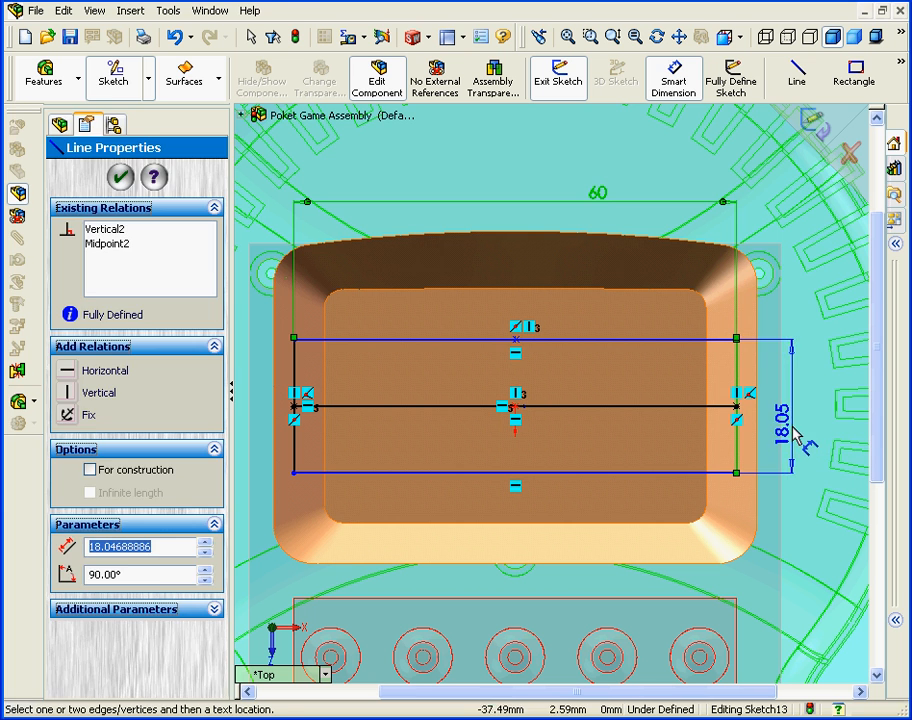
{"action": "left_click", "coordinate": [795, 447]}
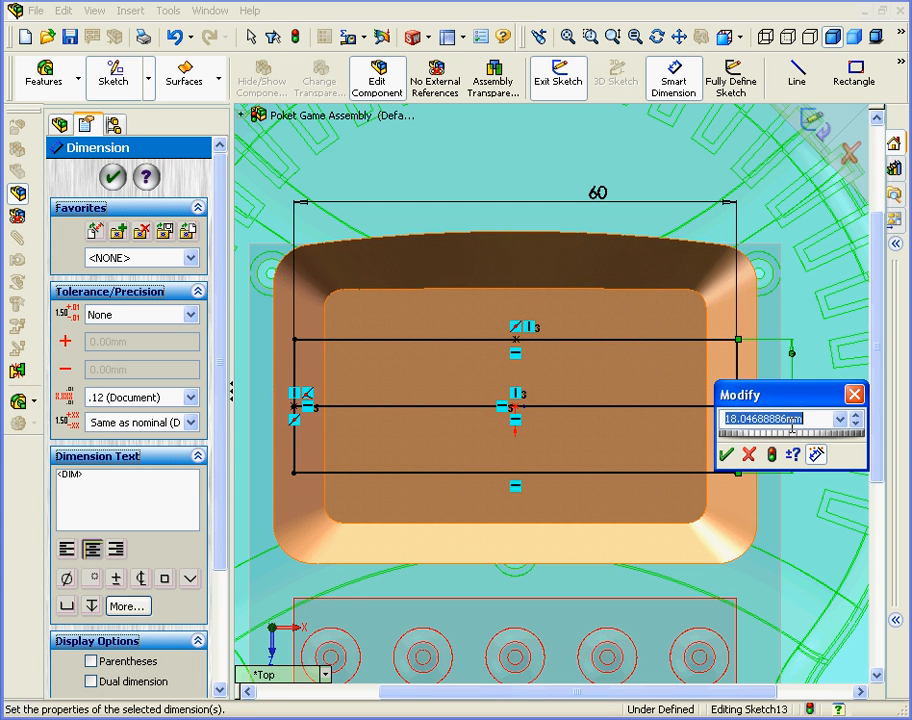
{"action": "type", "text": "16"}
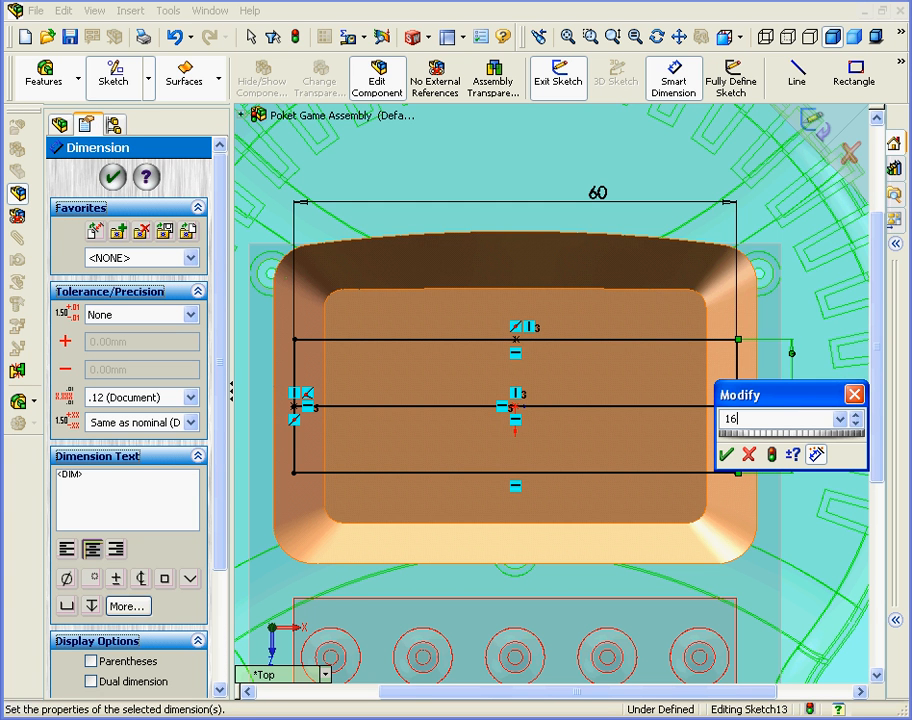
{"action": "left_click", "coordinate": [726, 455]}
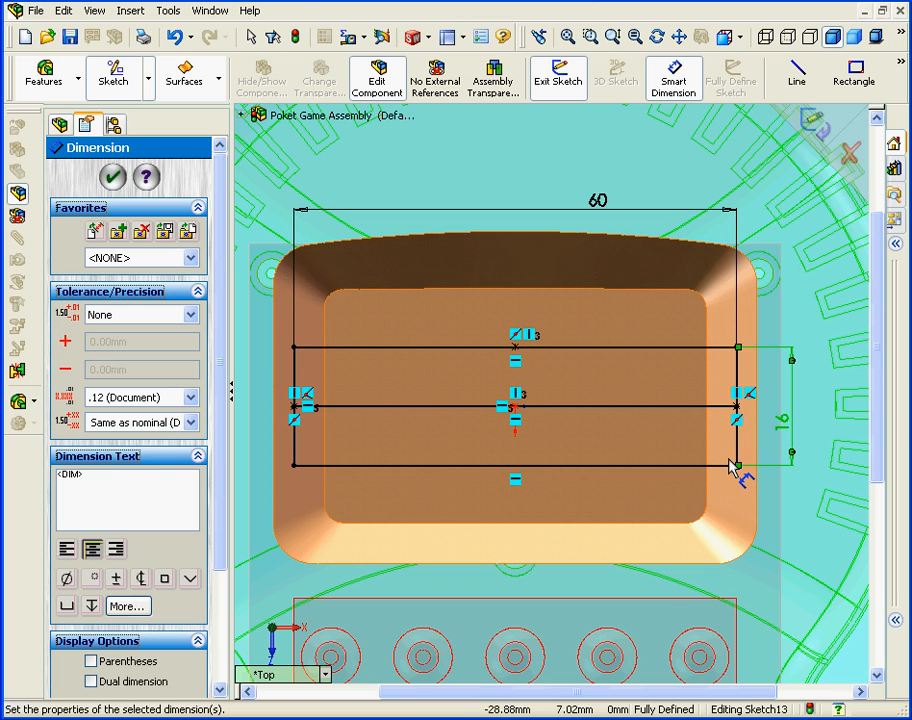
{"action": "key", "text": "Escape"}
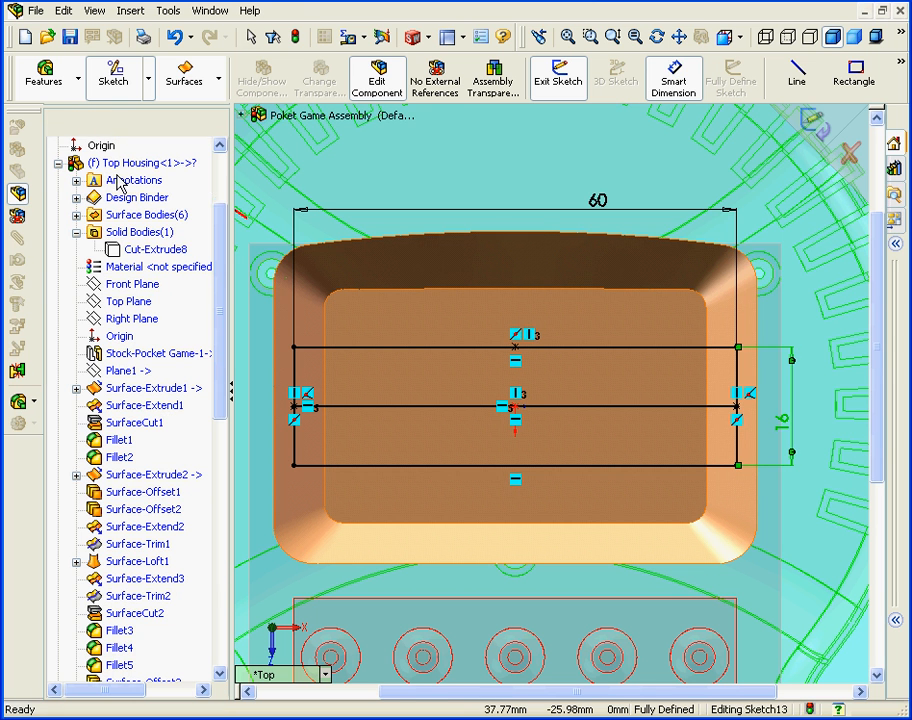
- Convert the rectangle's left and right sides to construction lines
{"action": "left_click", "coordinate": [737, 376]}
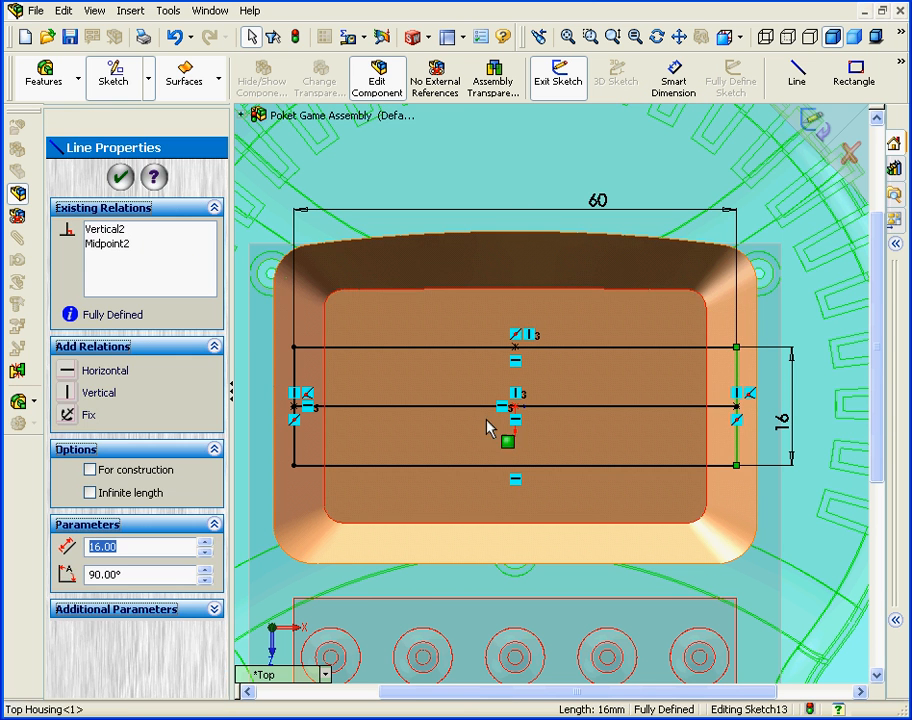
{"action": "left_click", "coordinate": [292, 380], "text": "ctrl"}
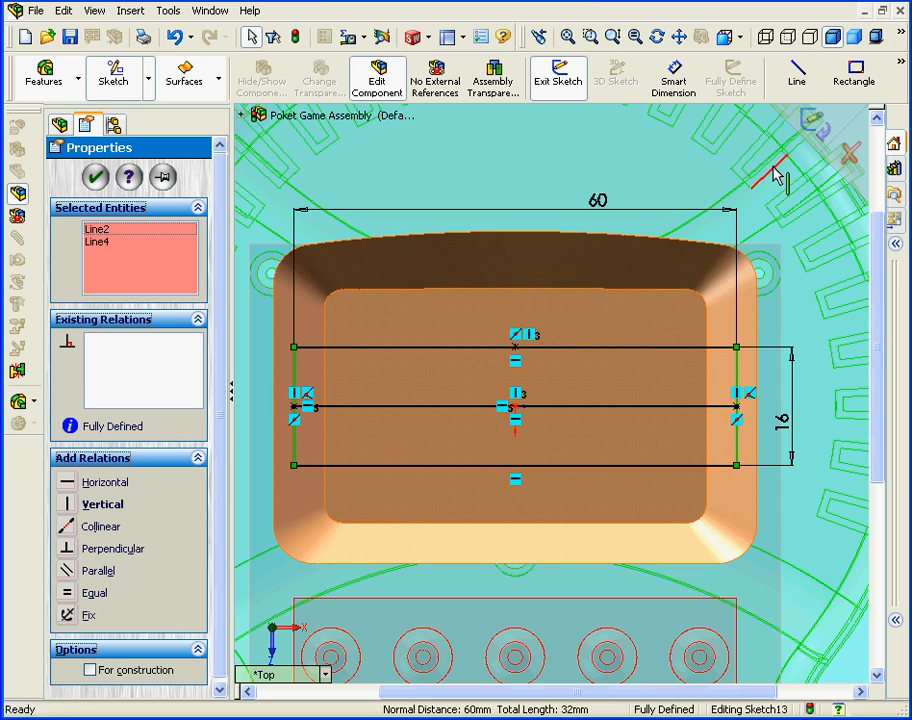
{"action": "left_click", "coordinate": [899, 74]}
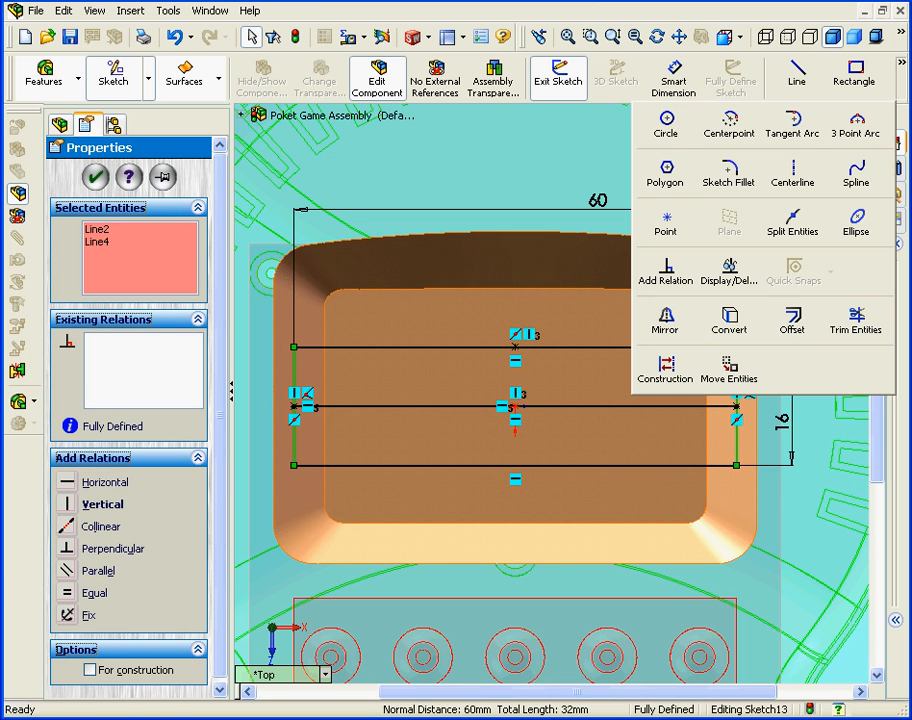
{"action": "left_click", "coordinate": [655, 367]}
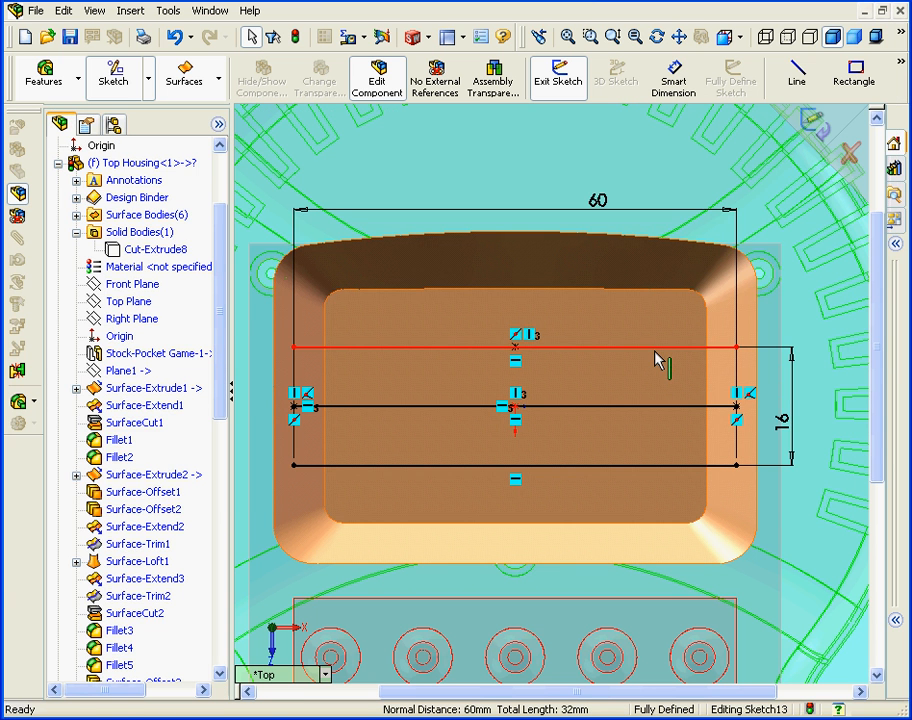
- Offset the three horizontal lines 0.5 mm bi-directionally, with the base lines made construction and the ends capped with arcs
{"action": "left_click", "coordinate": [655, 349]}
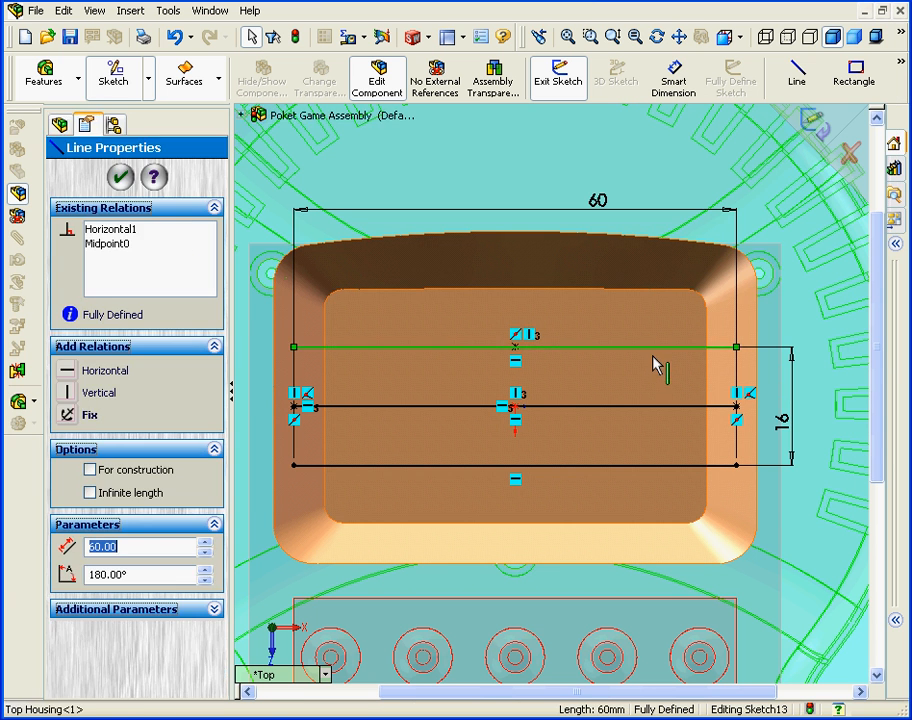
{"action": "left_click", "coordinate": [668, 408], "text": "ctrl"}
{"action": "left_click", "coordinate": [667, 466], "text": "ctrl"}
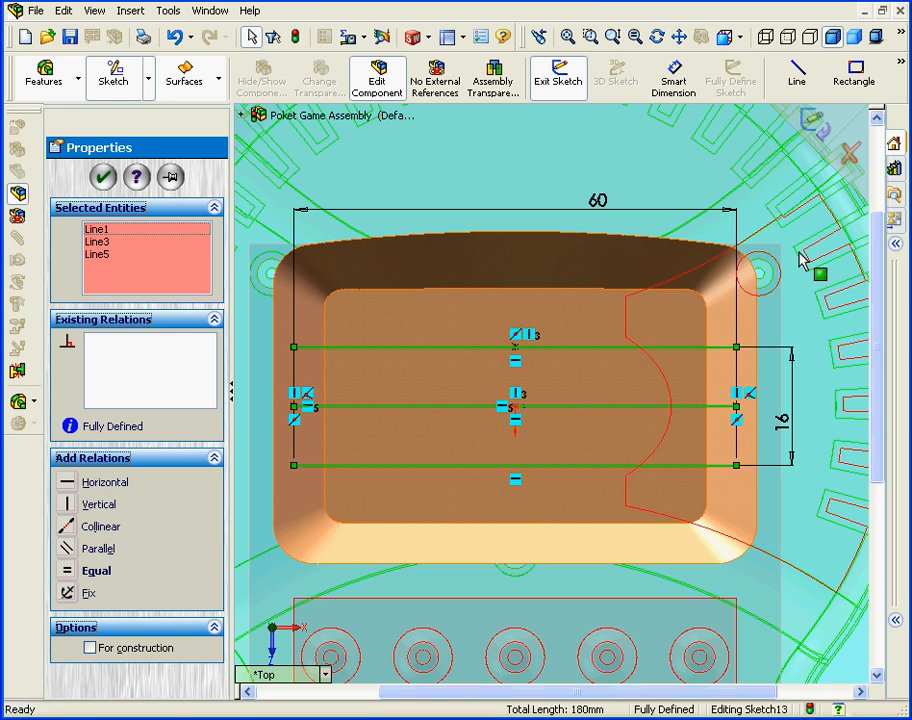
{"action": "left_click", "coordinate": [901, 67]}
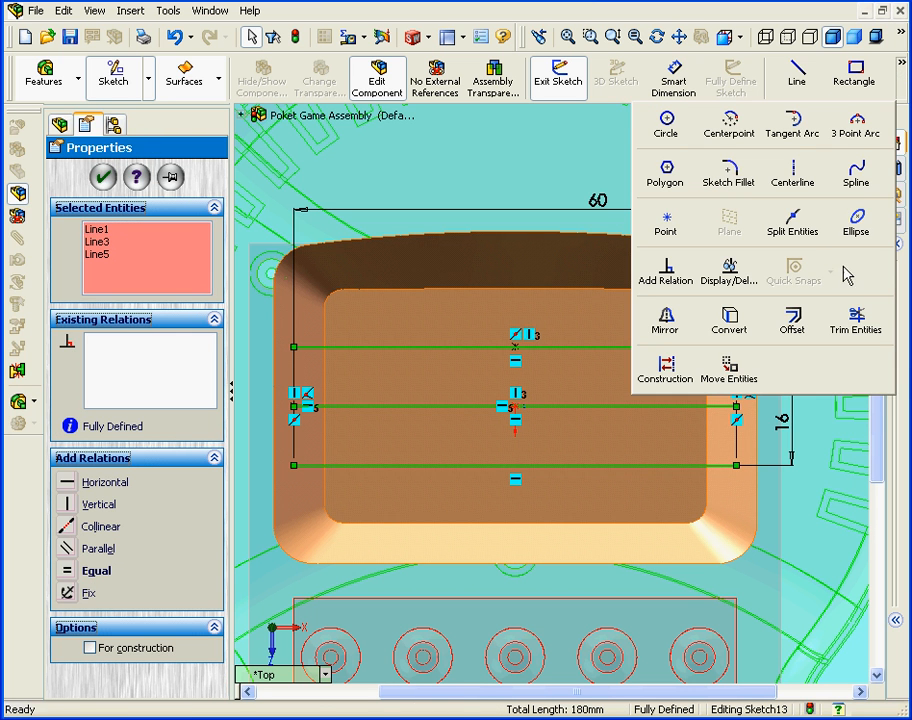
{"action": "left_click", "coordinate": [790, 318]}
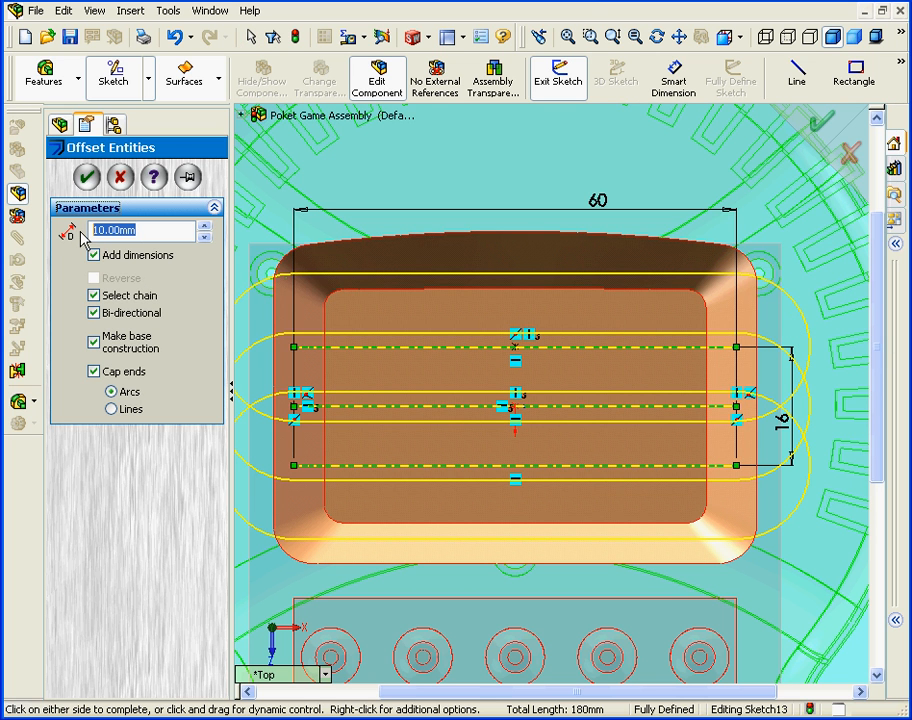
{"action": "type", "text": "."}
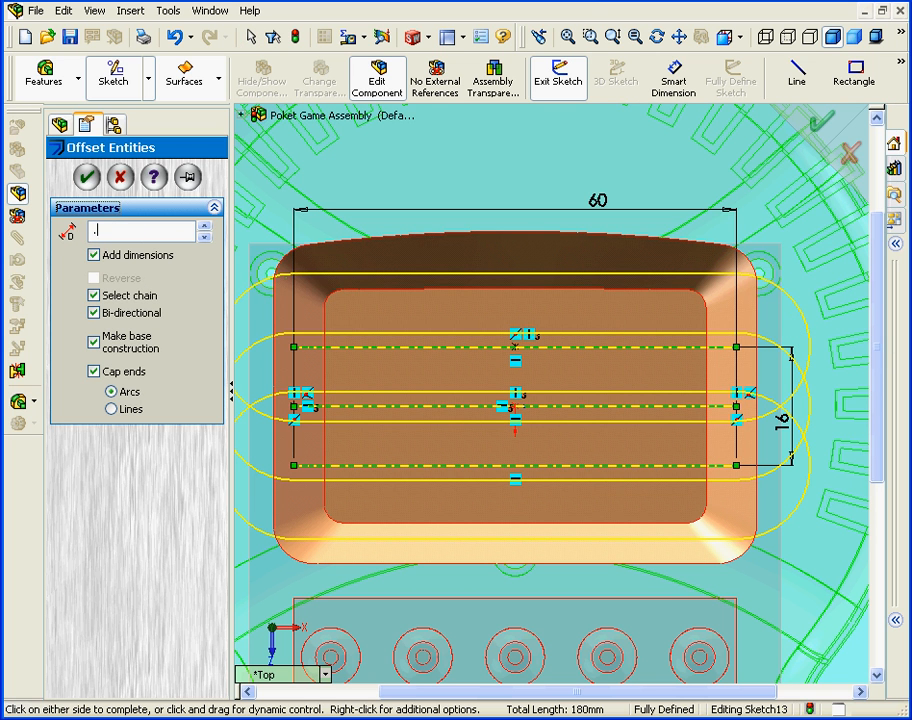
{"action": "type", "text": "5"}
{"action": "key", "text": "Return"}
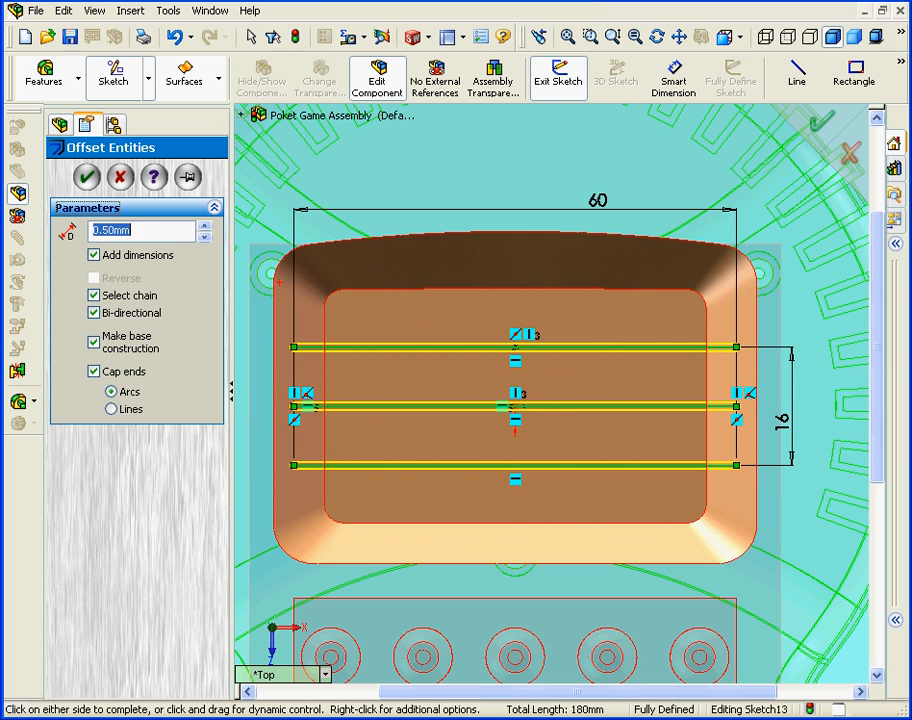
{"action": "left_click", "coordinate": [95, 373]}
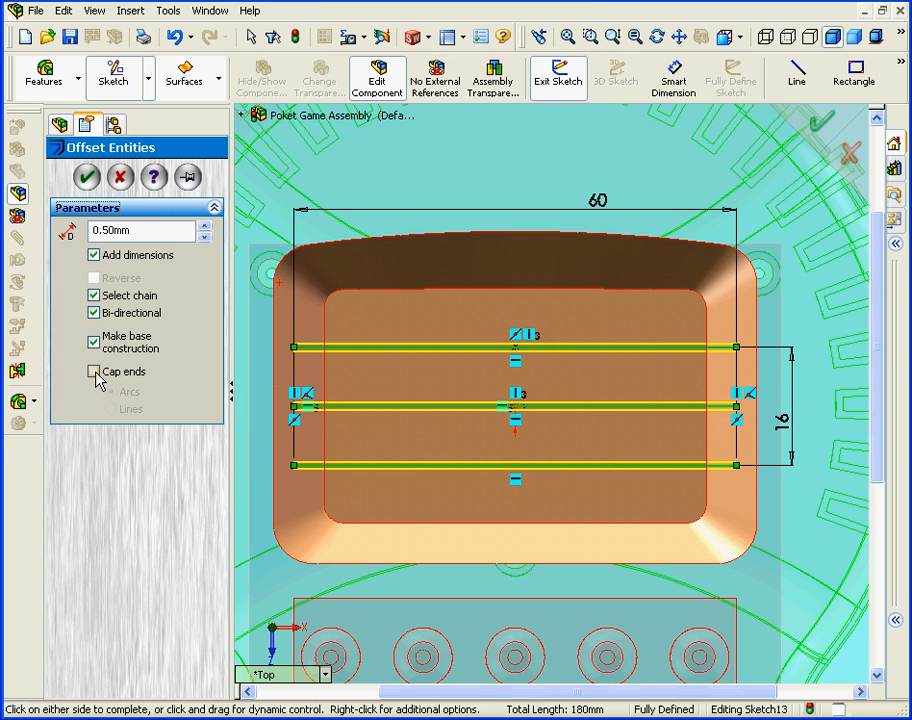
{"action": "left_click", "coordinate": [95, 373]}
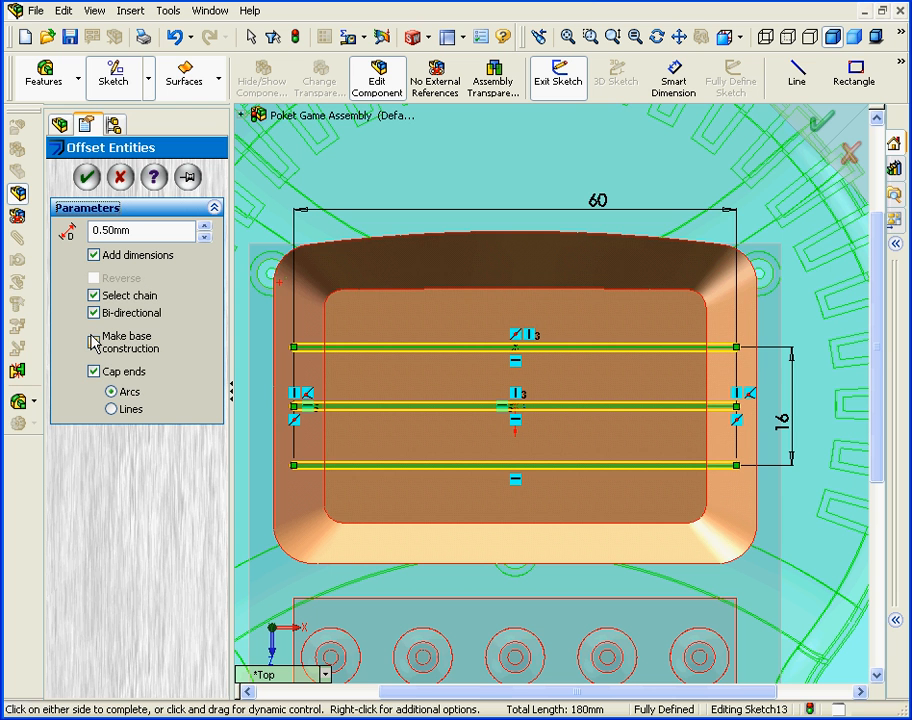
{"action": "left_click", "coordinate": [93, 179]}
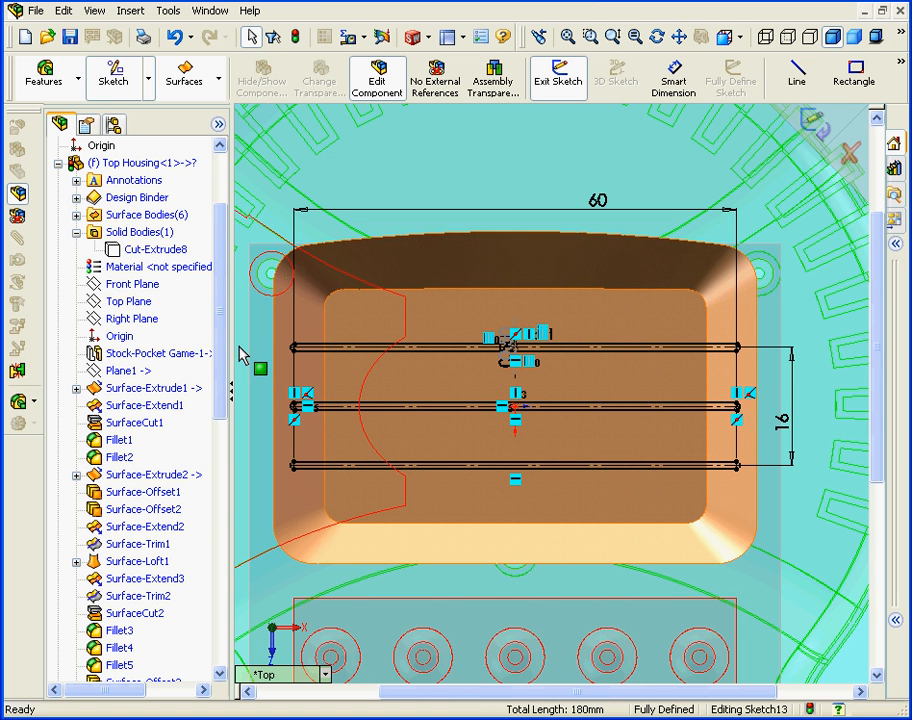
- Show the top housing's hidden solid body, Cut-Extrude8
{"action": "left_click", "coordinate": [149, 250]}
{"action": "right_click", "coordinate": [149, 250]}
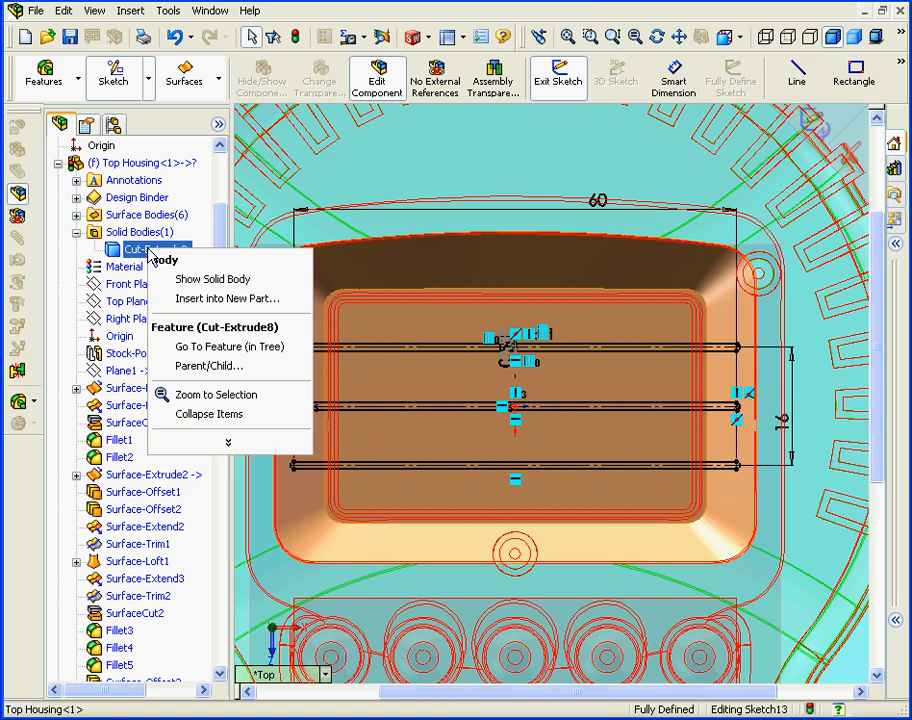
{"action": "left_click", "coordinate": [212, 281]}
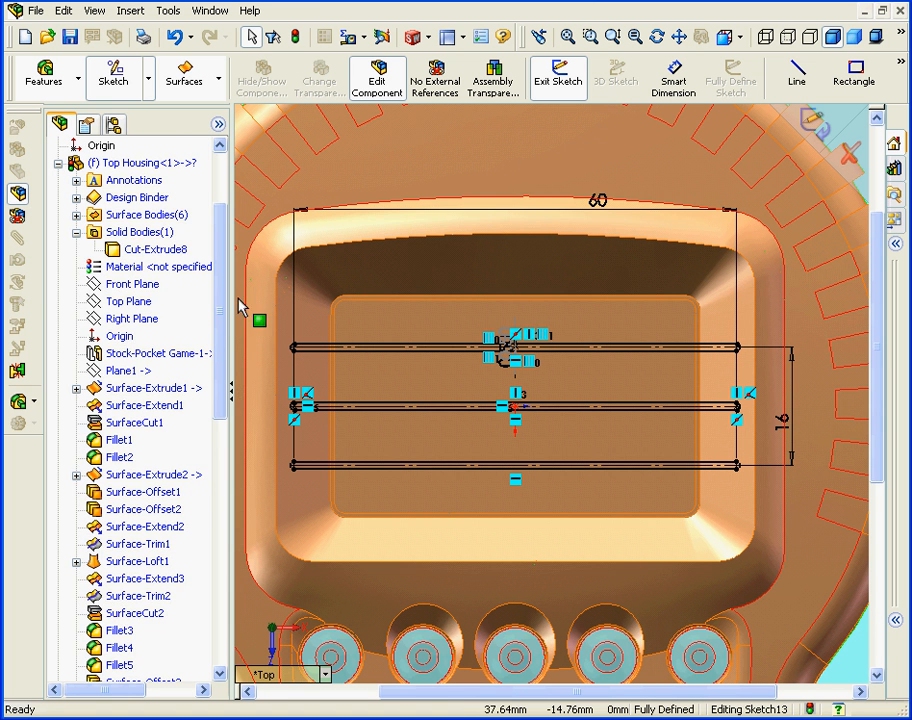
- Cut-extrude the three-slot sketch with the Up To Surface end condition, ending at the trimmed offset surface inside the screen recess
{"action": "left_click_drag", "start_coordinate": [222, 333], "coordinate": [228, 574]}
{"action": "left_click", "coordinate": [145, 266]}
{"action": "left_click", "coordinate": [45, 75]}
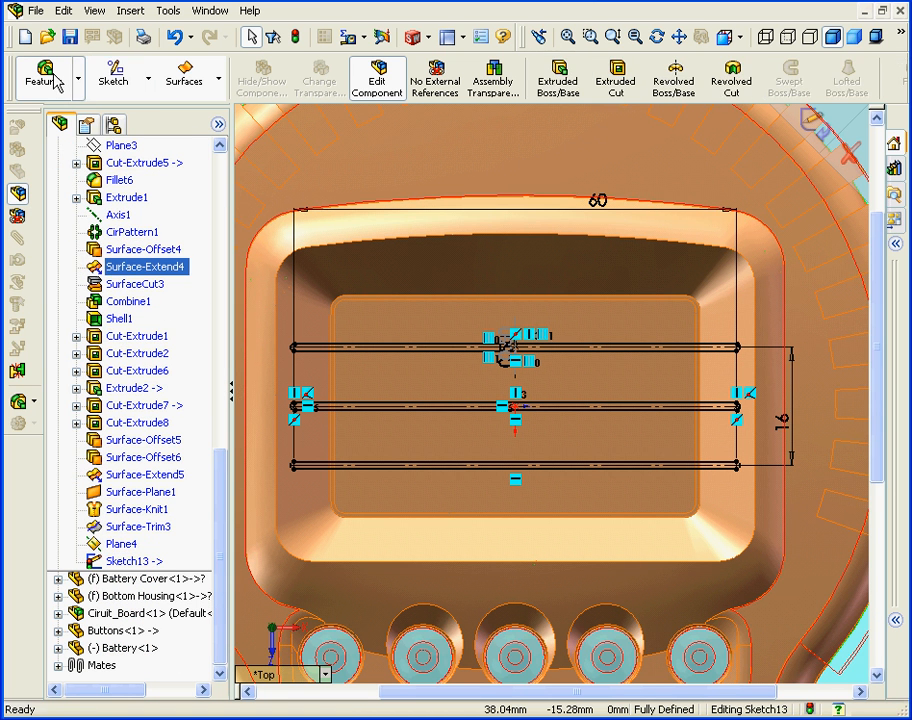
{"action": "left_click", "coordinate": [617, 72]}
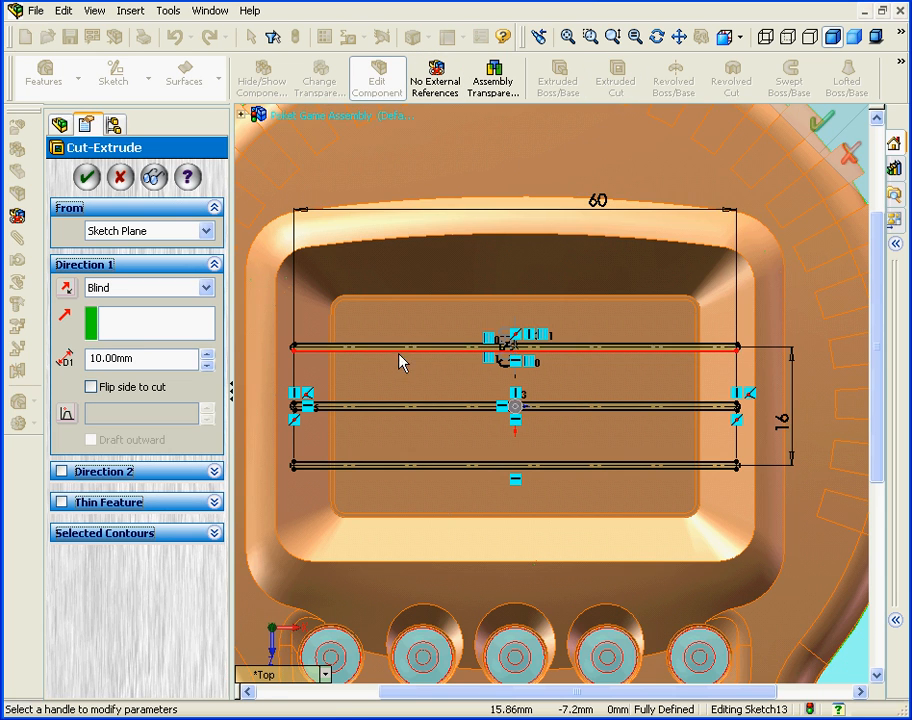
{"action": "middle_click_drag", "start_coordinate": [470, 410], "coordinate": [466, 346]}
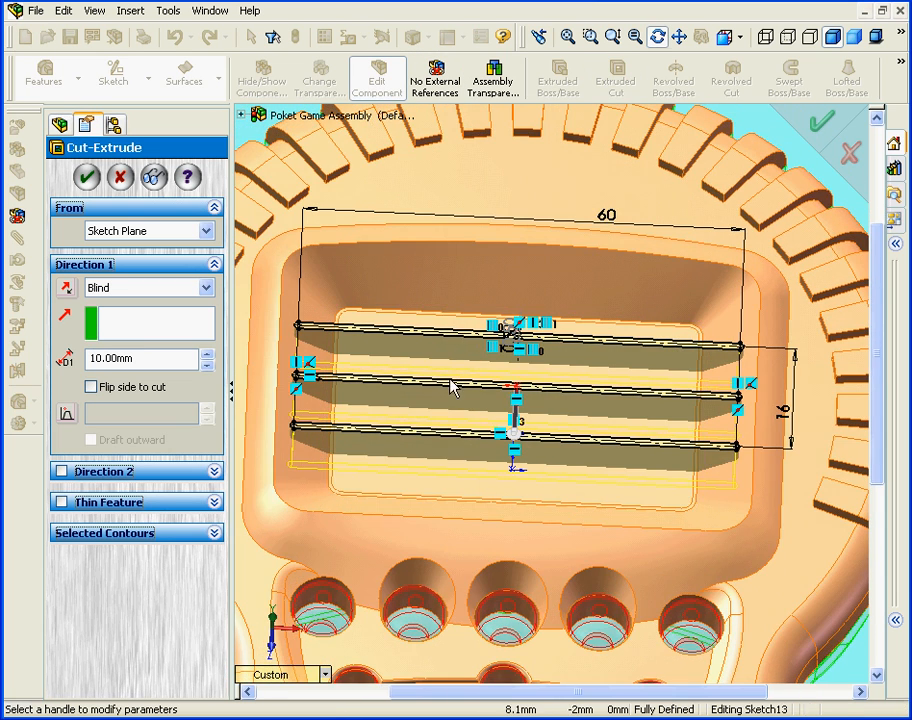
{"action": "left_click", "coordinate": [207, 288]}
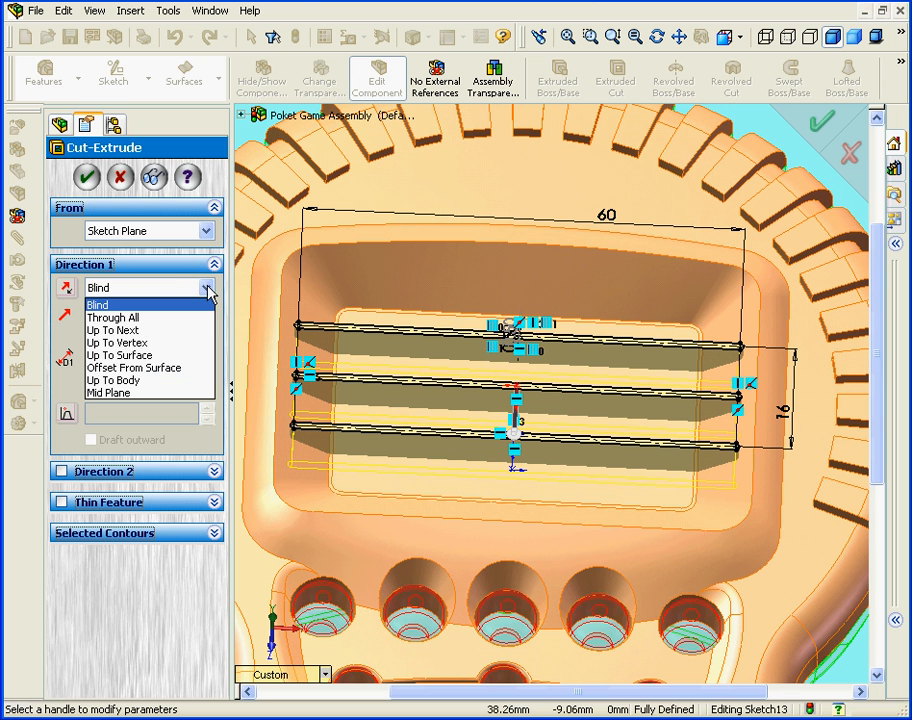
{"action": "left_click", "coordinate": [197, 356]}
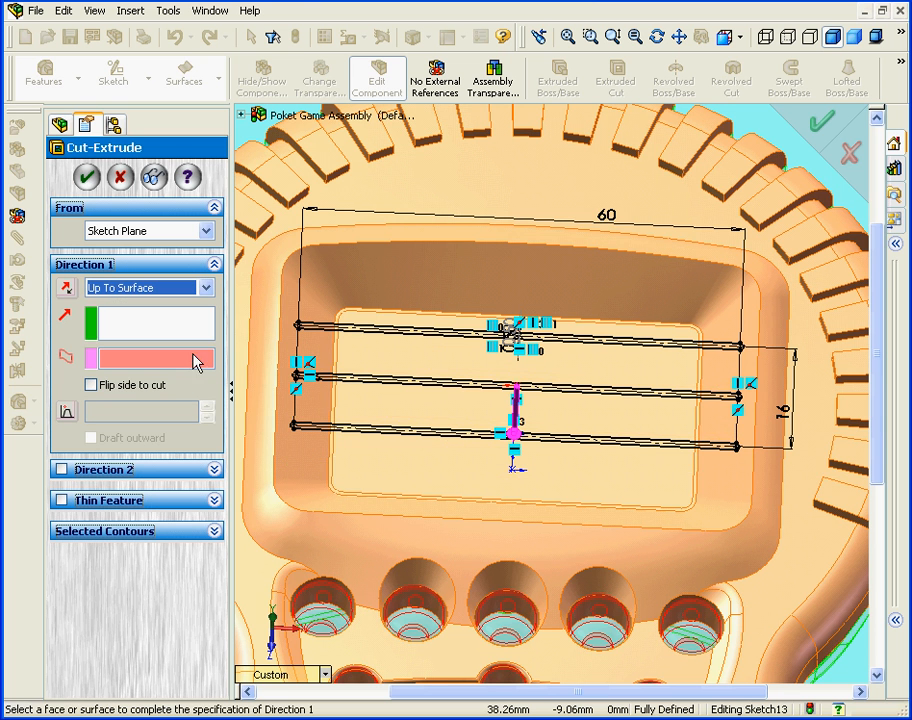
{"action": "left_click", "coordinate": [403, 456]}
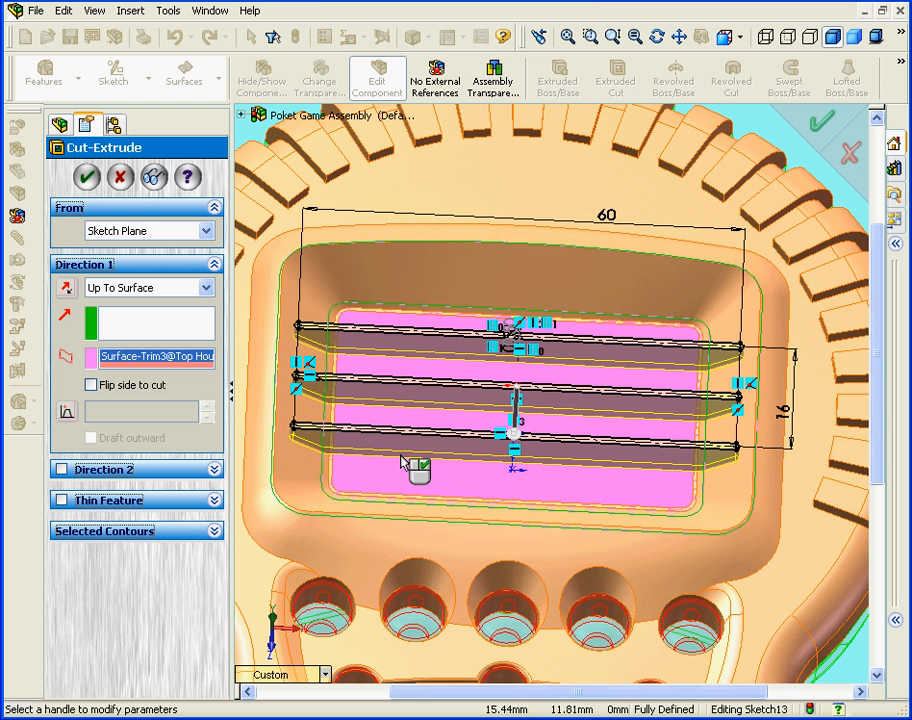
{"action": "left_click", "coordinate": [87, 177]}
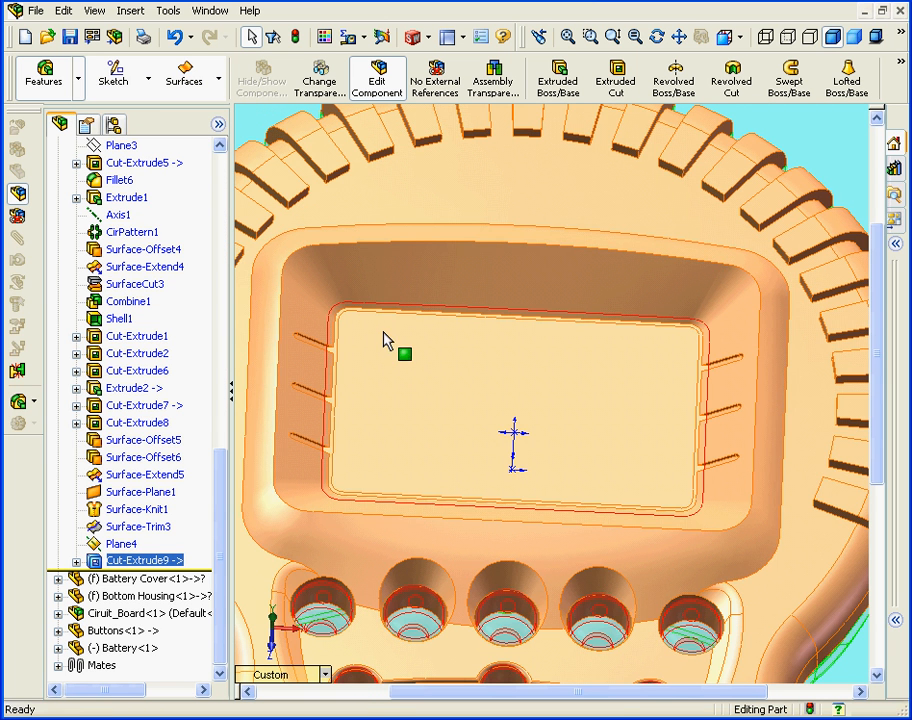
- Hide the offset surface body that covers the screen opening in the top housing
{"action": "right_click", "coordinate": [402, 337]}
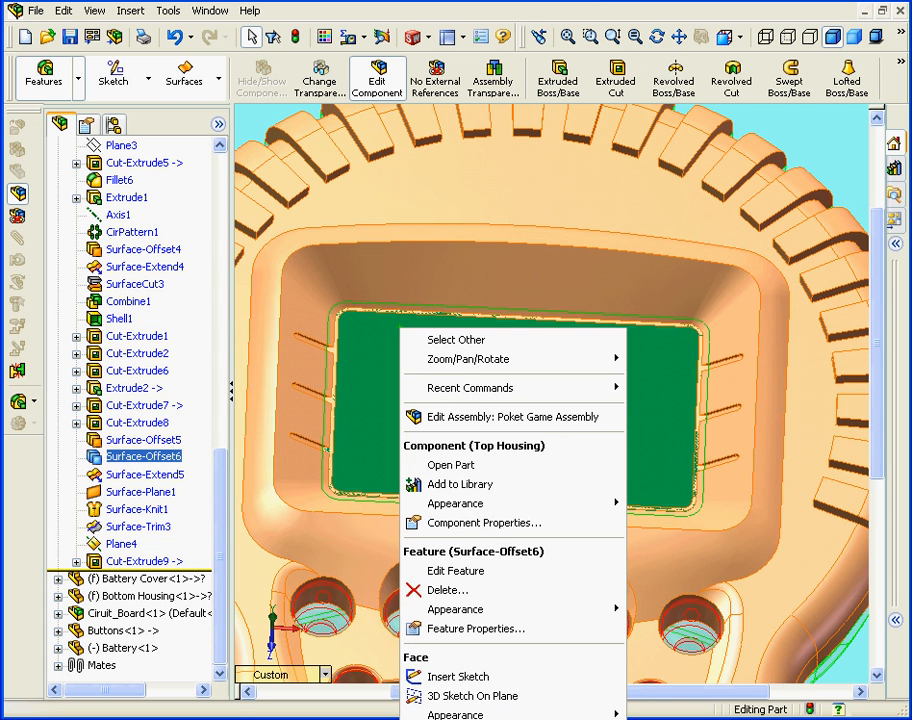
{"action": "left_click", "coordinate": [510, 717]}
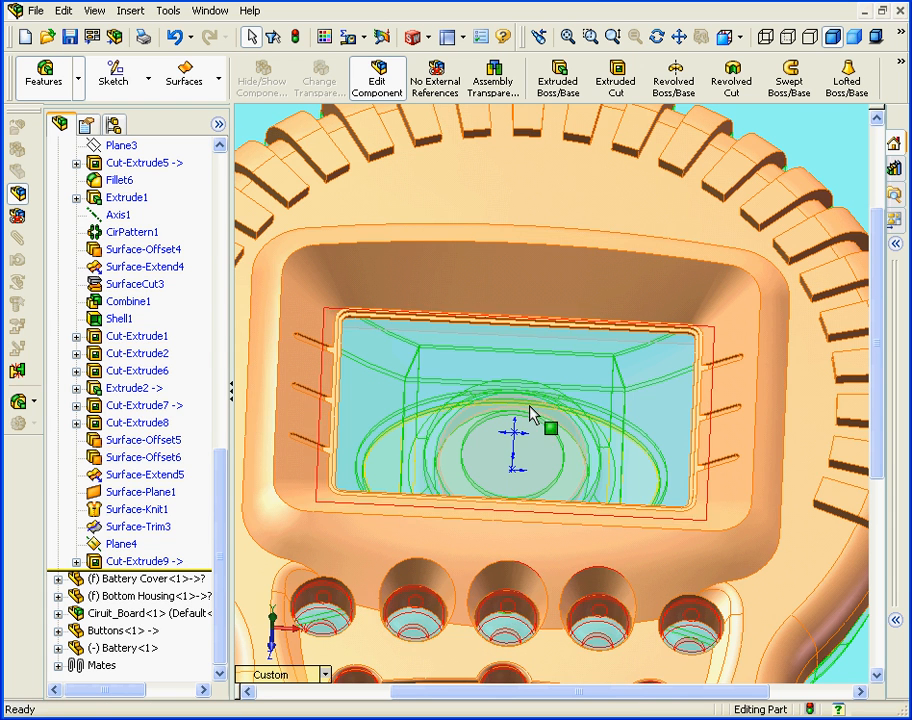
{"action": "scroll", "coordinate": [540, 388], "scroll_direction": "up", "scroll_amount": 8}
{"action": "middle_click_drag", "start_coordinate": [540, 388], "coordinate": [739, 474]}
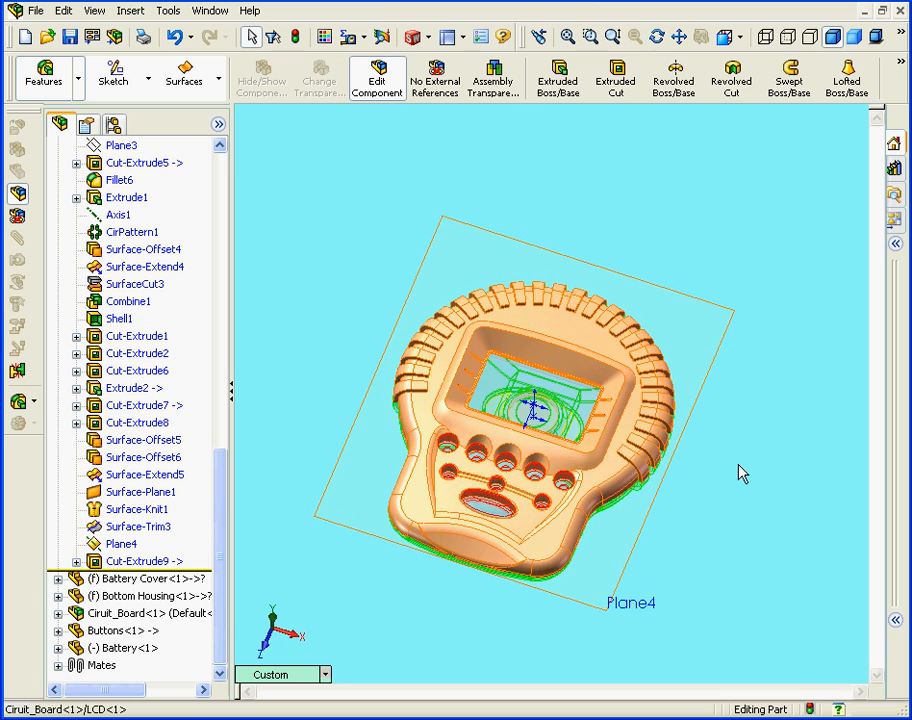
{"action": "middle_click_drag", "start_coordinate": [625, 440], "coordinate": [625, 393]}
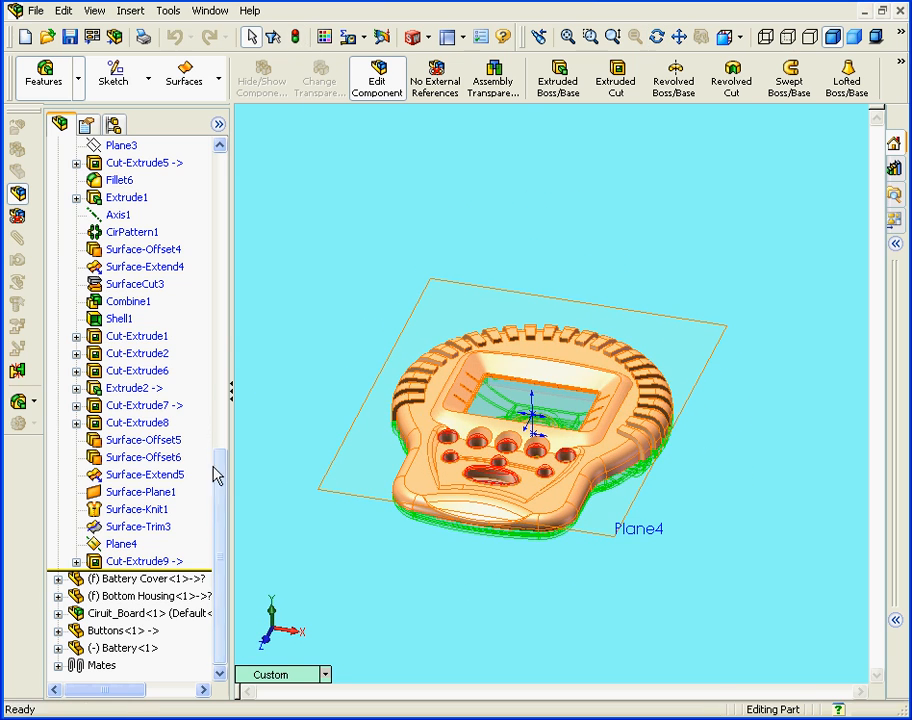
- Hide Plane4, the offset plane that carries the slot sketch
{"action": "left_click_drag", "start_coordinate": [218, 474], "coordinate": [220, 133]}
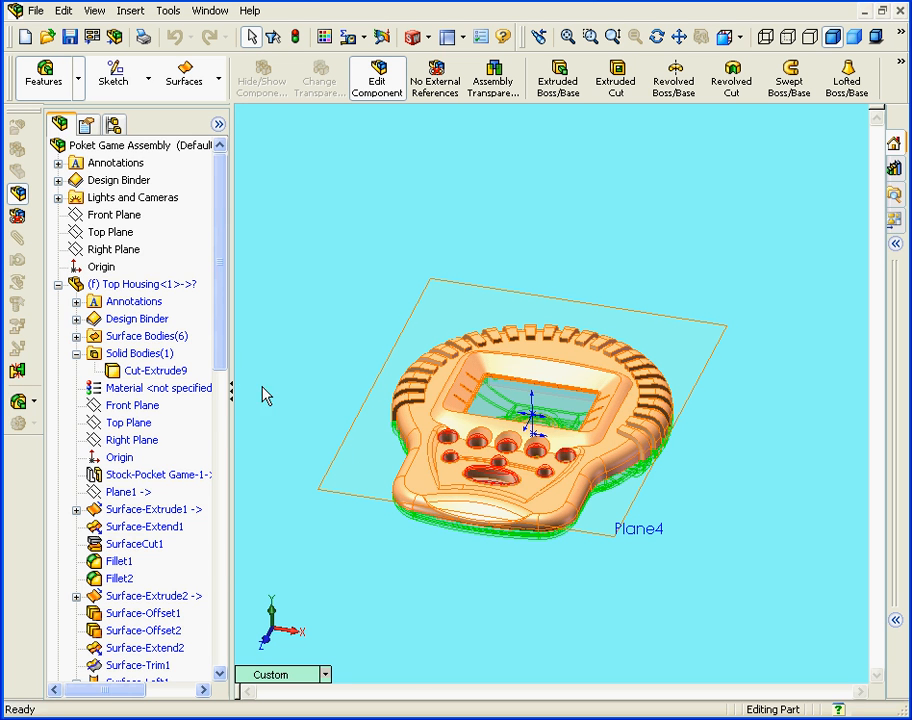
{"action": "left_click_drag", "start_coordinate": [222, 366], "coordinate": [150, 630]}
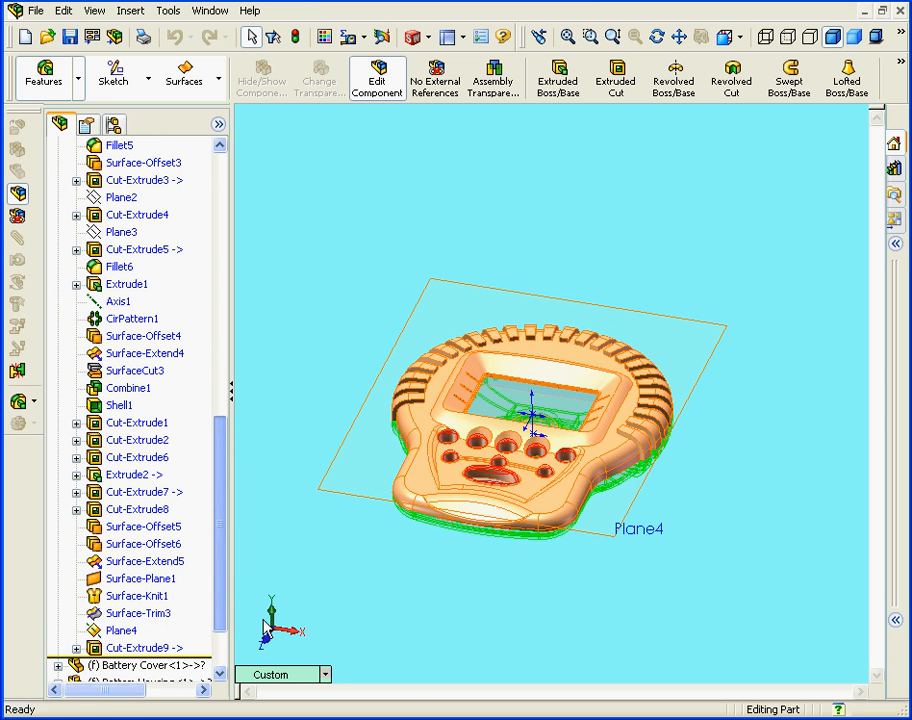
{"action": "right_click", "coordinate": [135, 634]}
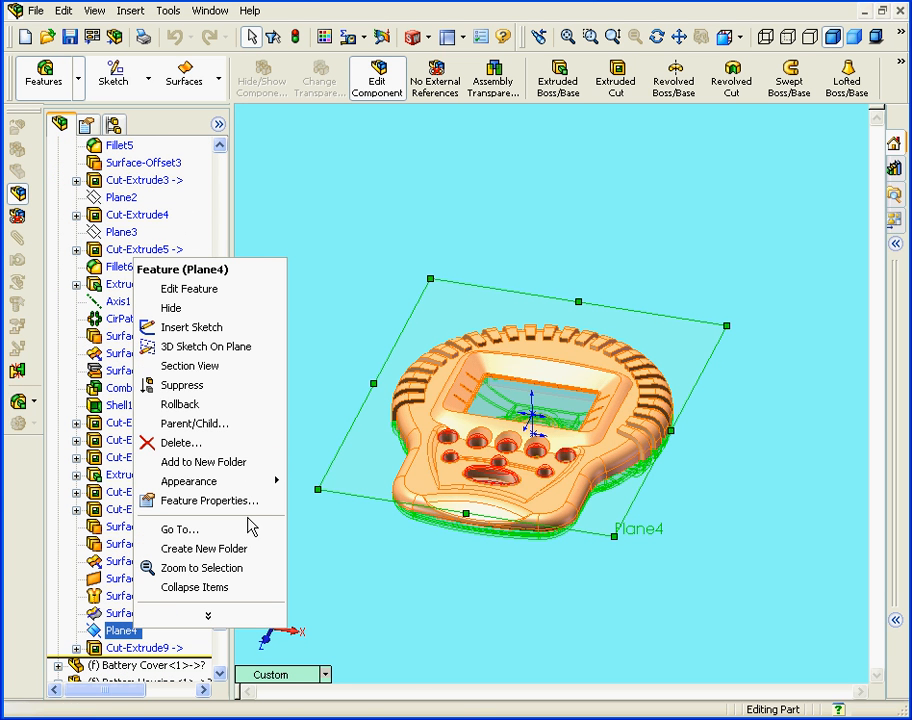
{"action": "left_click", "coordinate": [199, 310]}
- Collapse the Top Housing's feature list and return from part editing to editing the Poket Game Assembly
{"action": "left_click_drag", "start_coordinate": [229, 567], "coordinate": [222, 265]}
{"action": "left_click", "coordinate": [58, 285]}
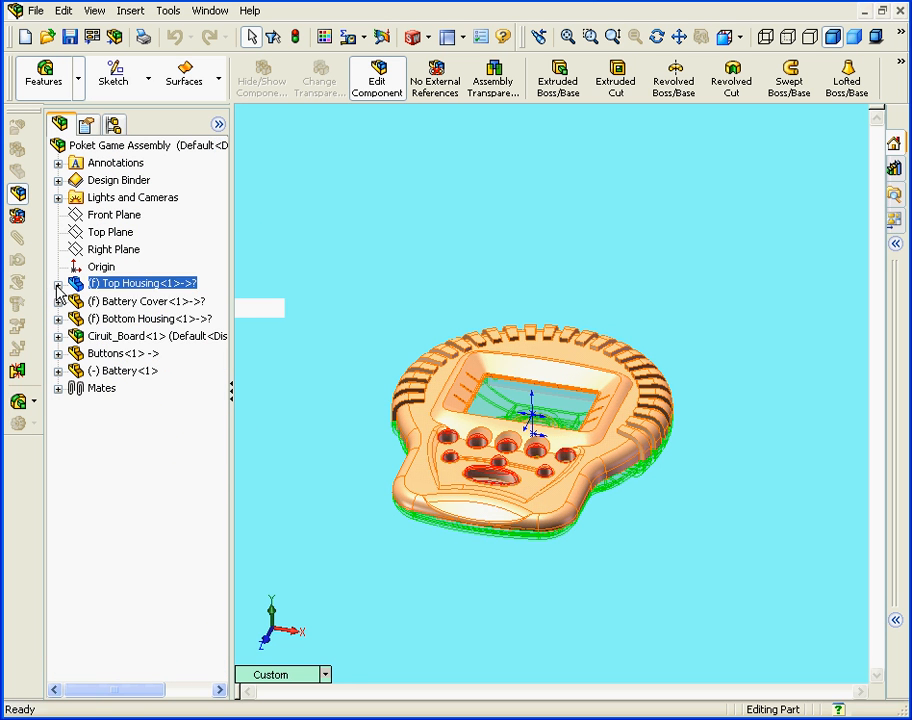
{"action": "right_click", "coordinate": [125, 152]}
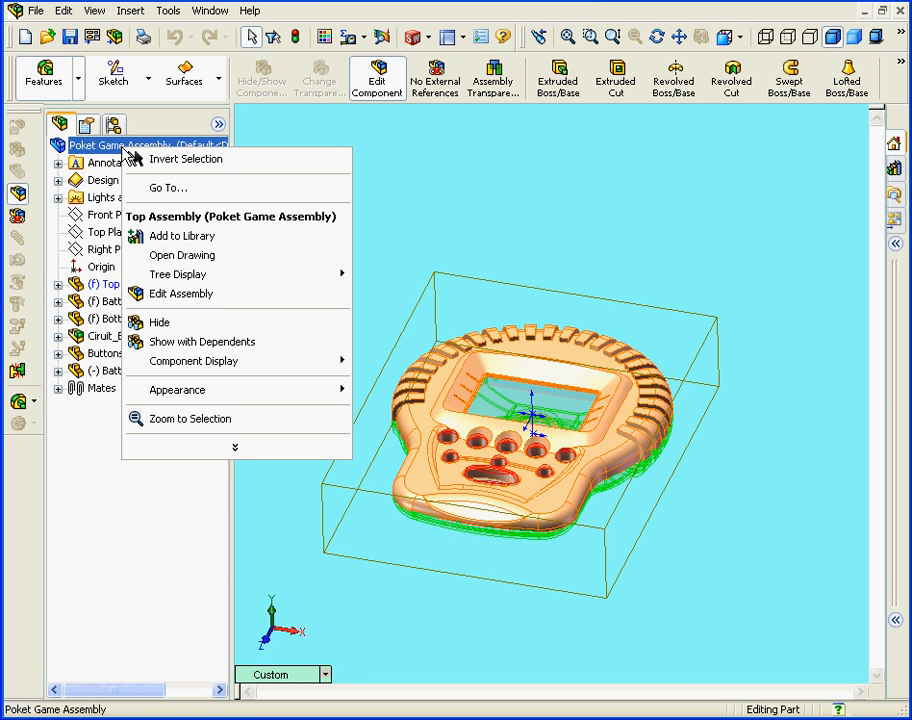
{"action": "left_click", "coordinate": [245, 294]}
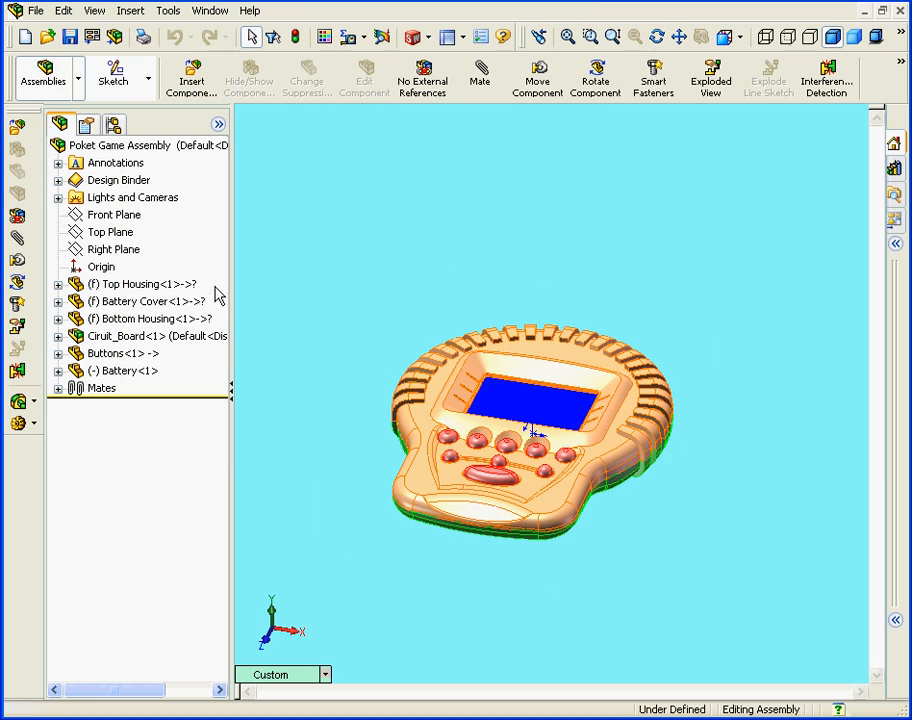
{"action": "middle_click_drag", "start_coordinate": [562, 418], "coordinate": [546, 436]}
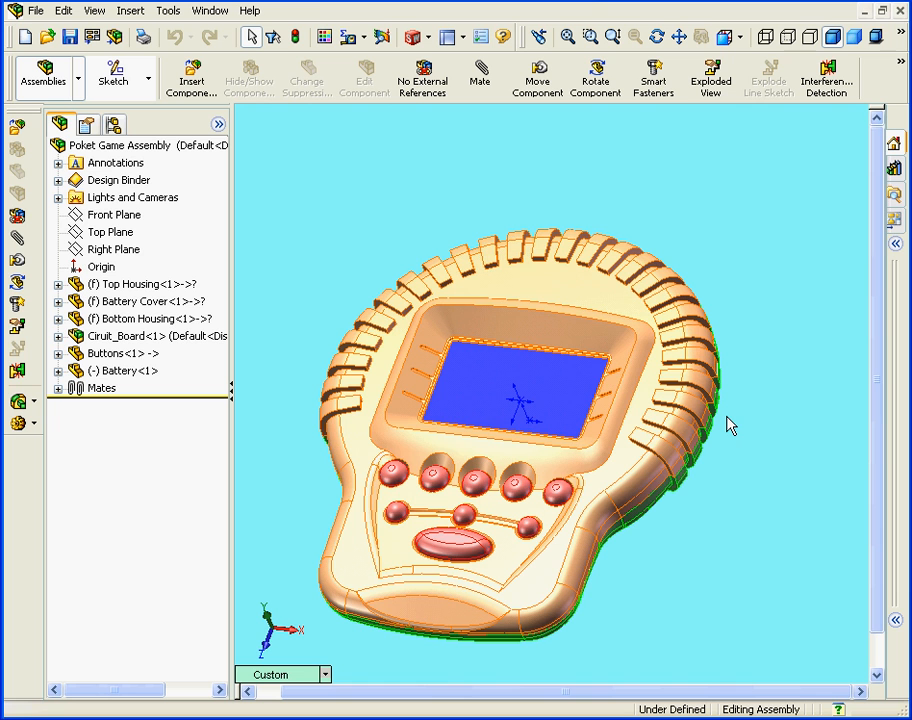